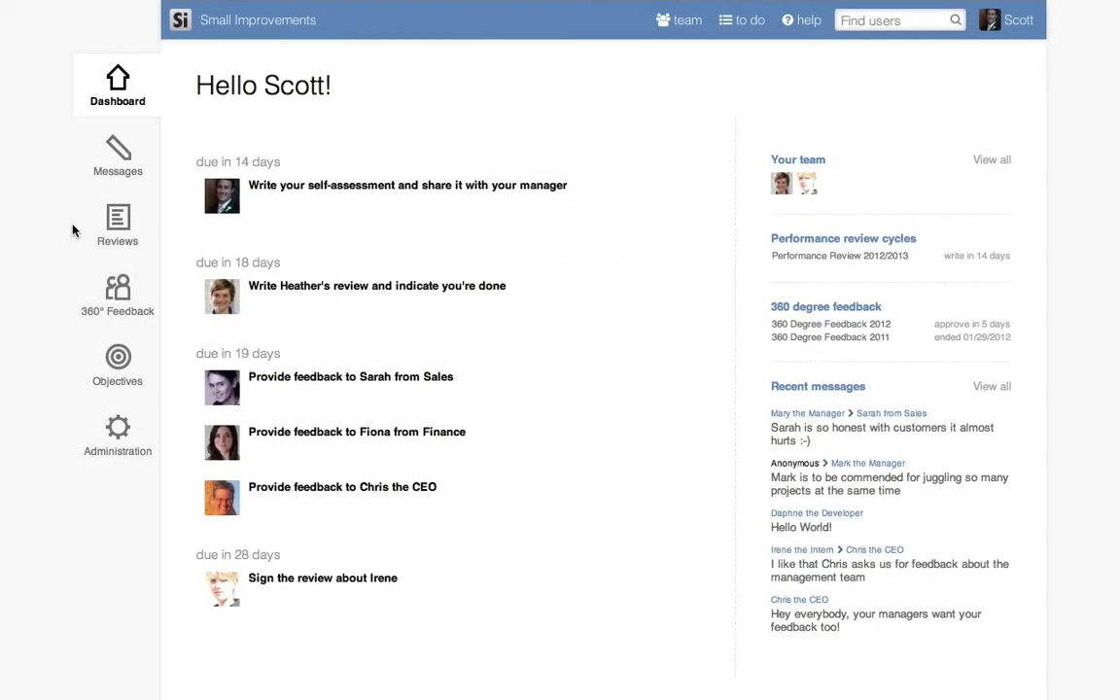
From Reviews Settings, start a new Q2/2013 cycle spanning 04/01/2013 to 06/30/2013.
{"action": "mouse_move", "coordinate": [125, 235]}
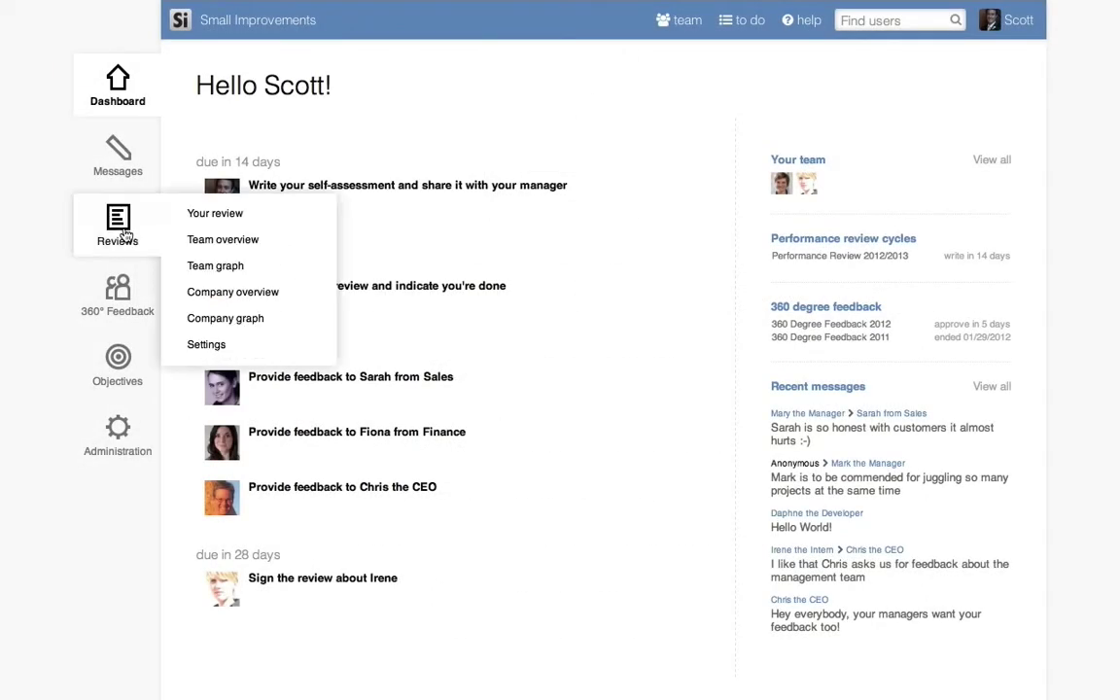
{"action": "left_click", "coordinate": [208, 345]}
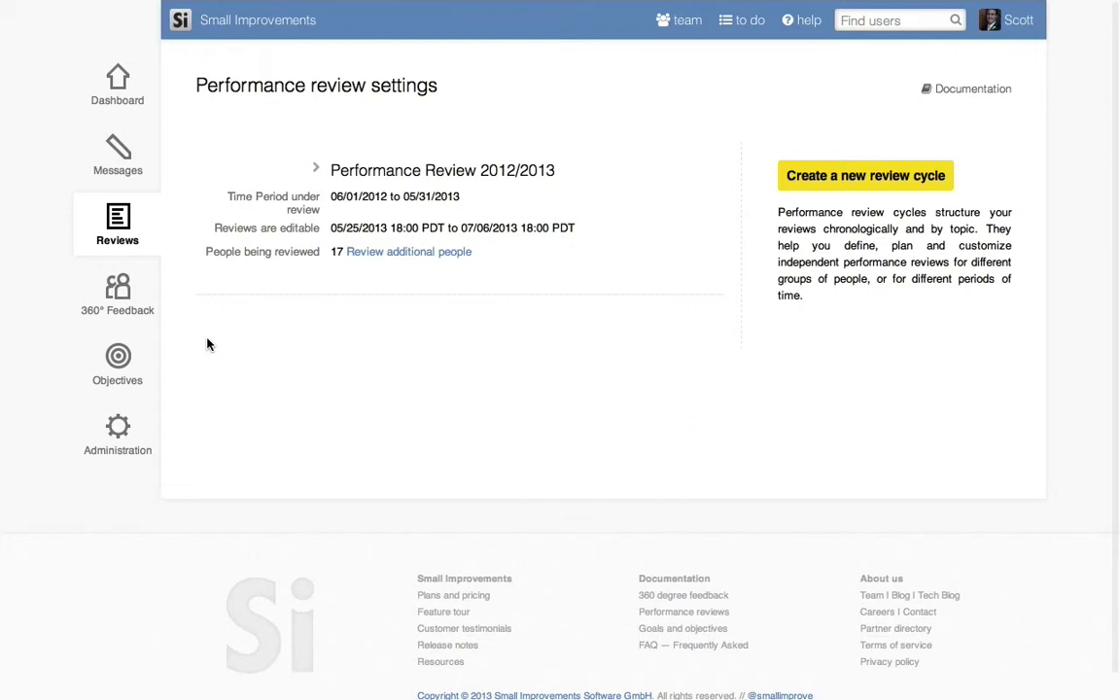
{"action": "left_click", "coordinate": [789, 182]}
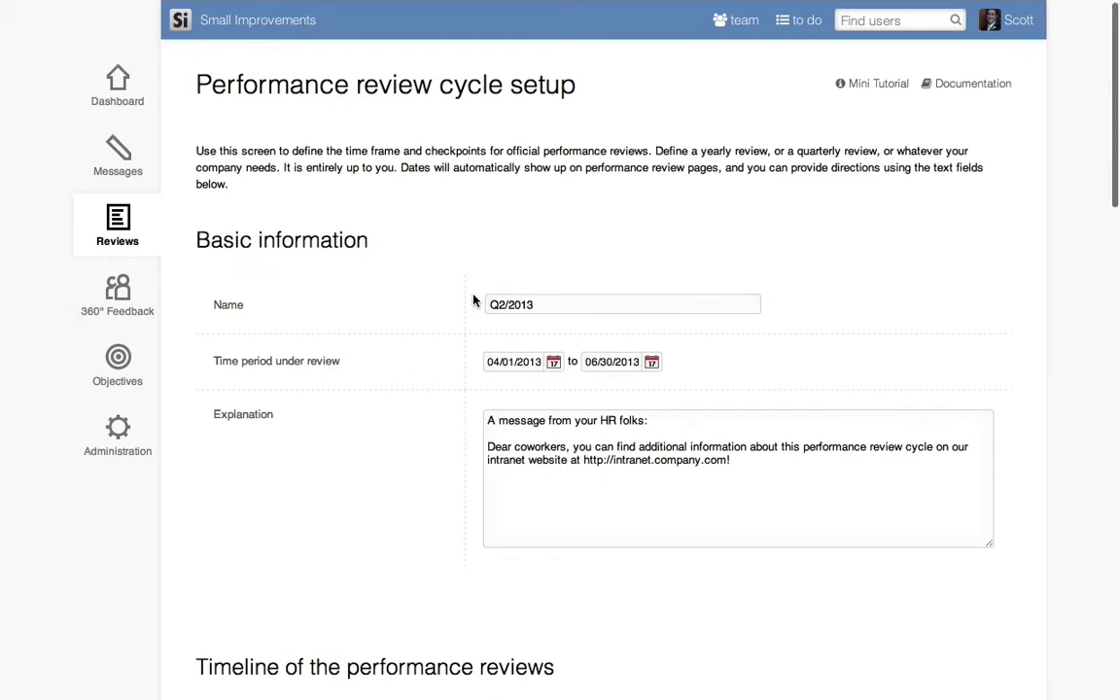
{"action": "scroll", "coordinate": [473, 301], "scroll_direction": "down", "scroll_amount": 2}
{"action": "scroll", "coordinate": [473, 300], "scroll_direction": "down", "scroll_amount": 2}
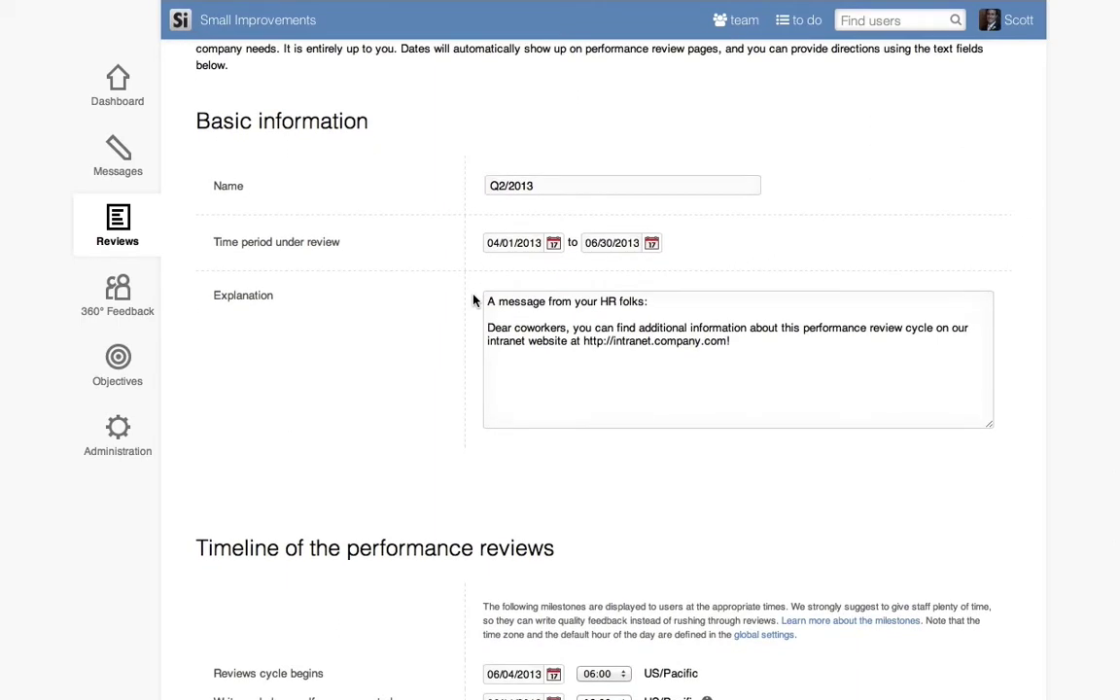
Set 'Reviews become read-only on' to July 23, 2013 using the date picker.
{"action": "scroll", "coordinate": [473, 301], "scroll_direction": "down", "scroll_amount": 10}
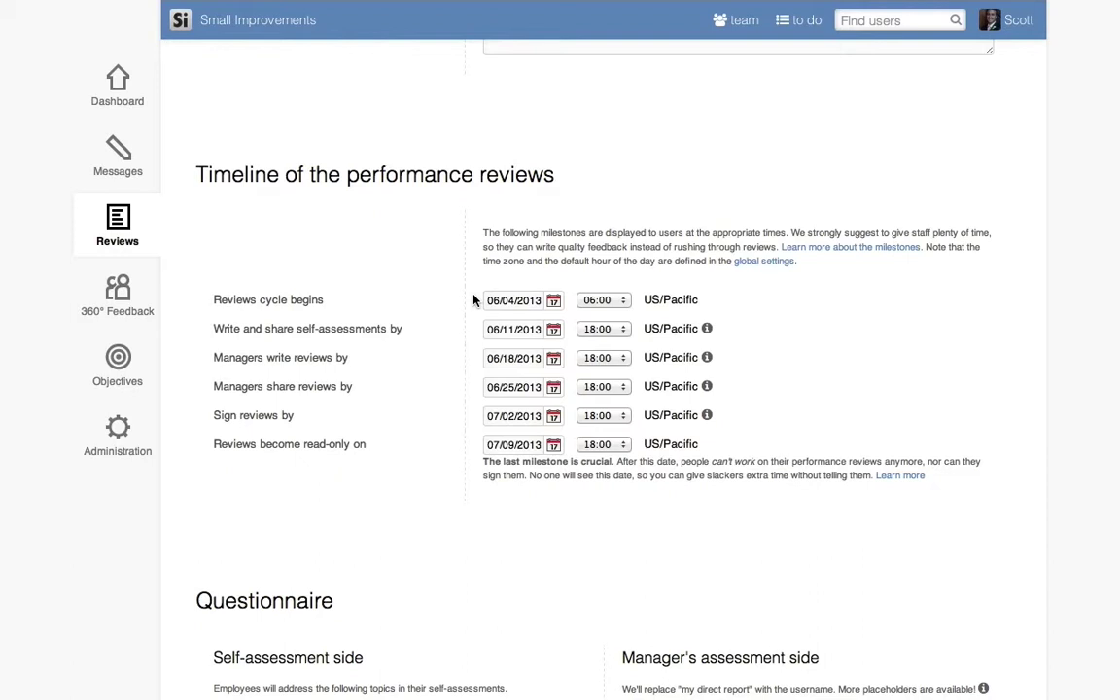
{"action": "scroll", "coordinate": [474, 300], "scroll_direction": "down", "scroll_amount": 1}
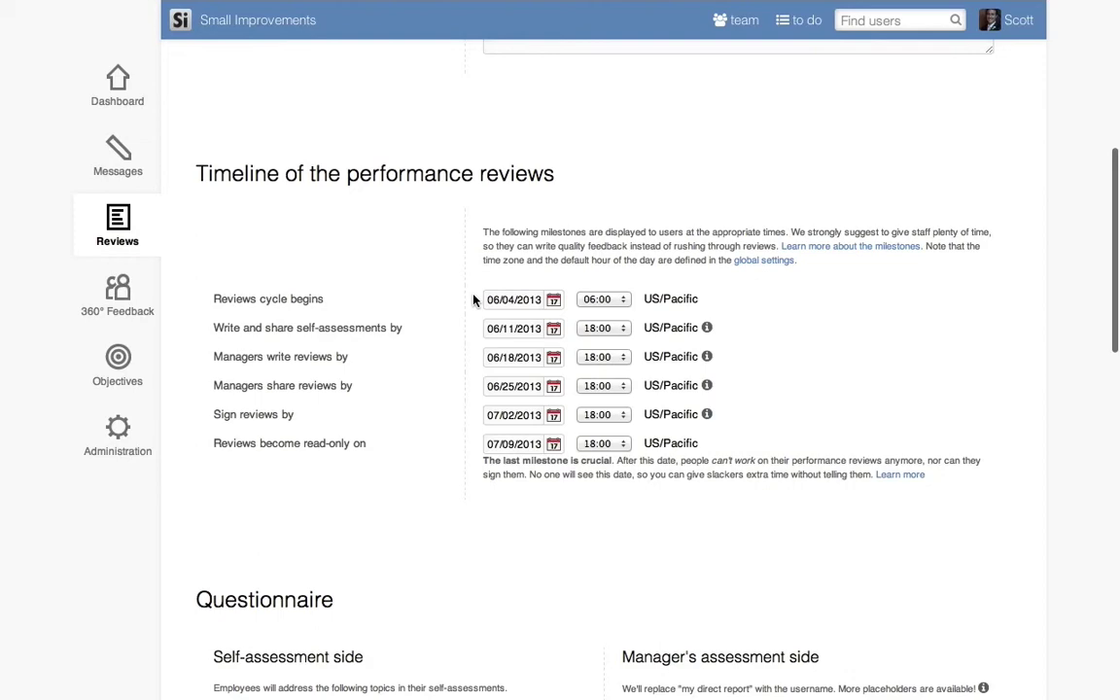
{"action": "scroll", "coordinate": [474, 300], "scroll_direction": "down", "scroll_amount": 2}
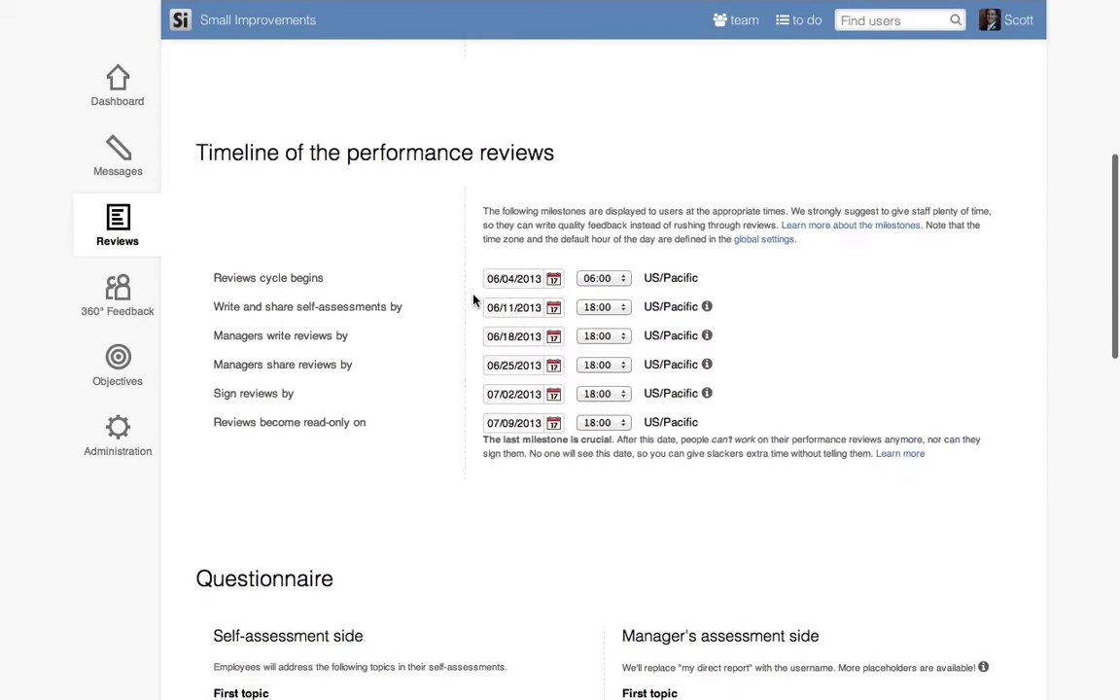
{"action": "scroll", "coordinate": [473, 300], "scroll_direction": "down", "scroll_amount": 1}
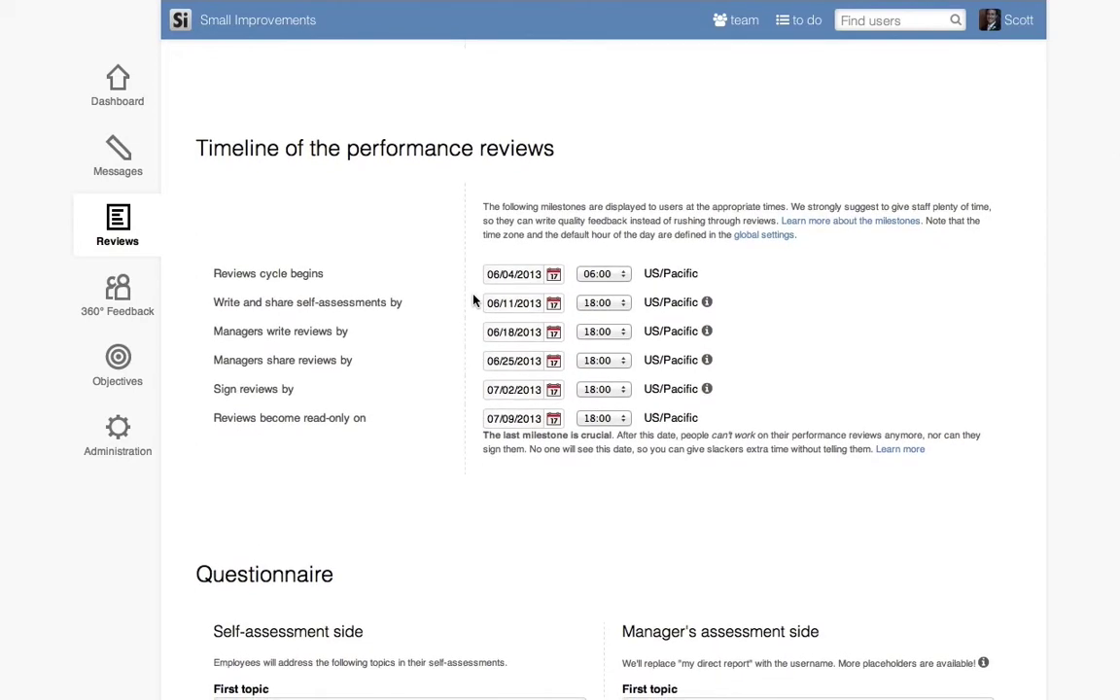
{"action": "scroll", "coordinate": [473, 300], "scroll_direction": "down", "scroll_amount": 3}
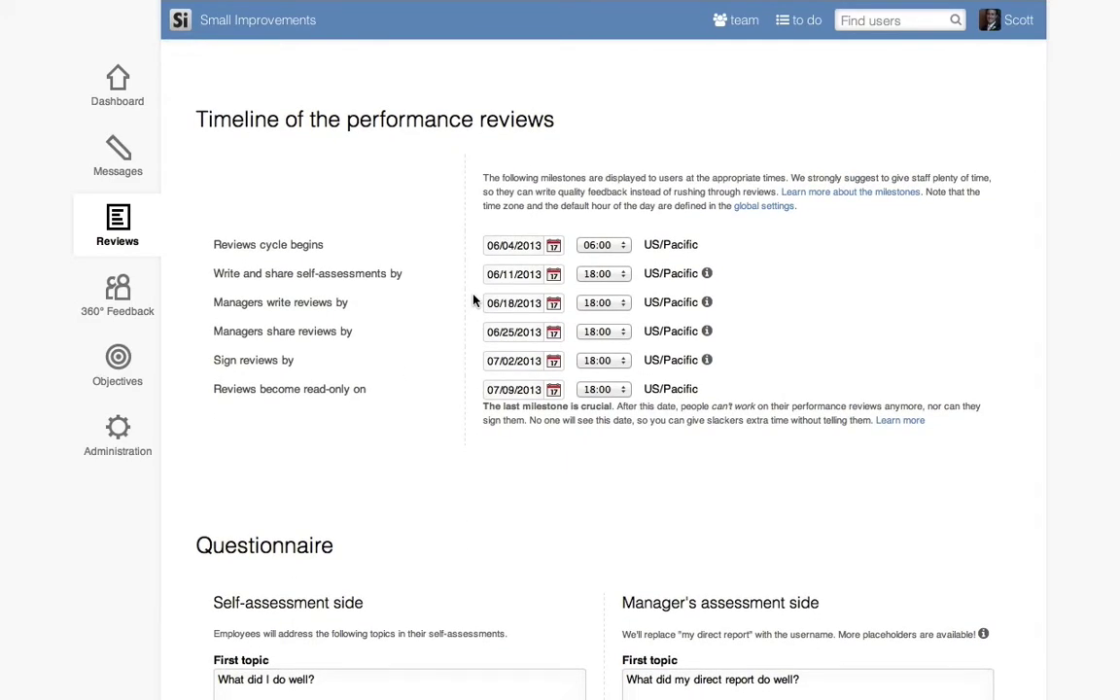
{"action": "scroll", "coordinate": [473, 300], "scroll_direction": "down", "scroll_amount": 3}
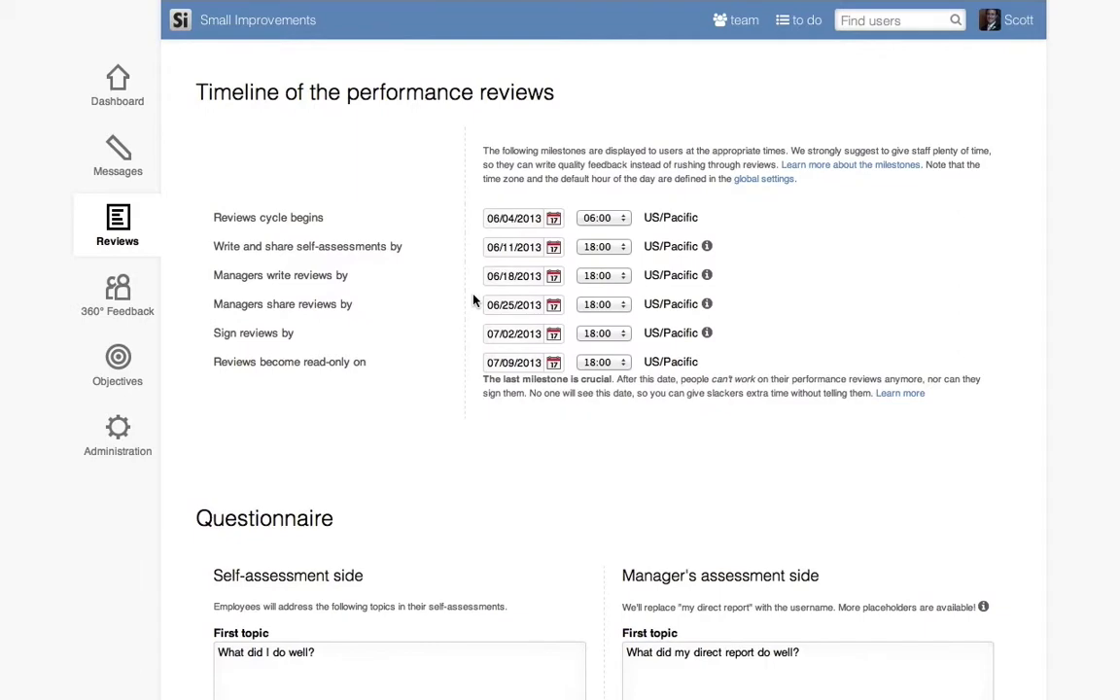
{"action": "scroll", "coordinate": [473, 301], "scroll_direction": "down", "scroll_amount": 2}
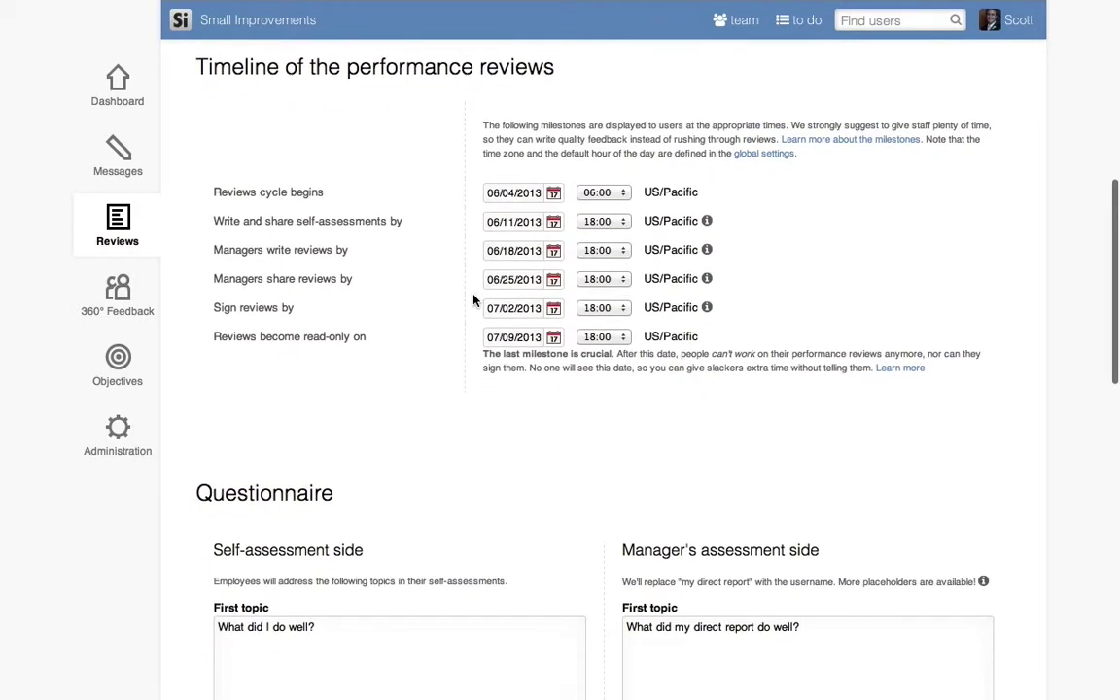
{"action": "scroll", "coordinate": [474, 300], "scroll_direction": "down", "scroll_amount": 1}
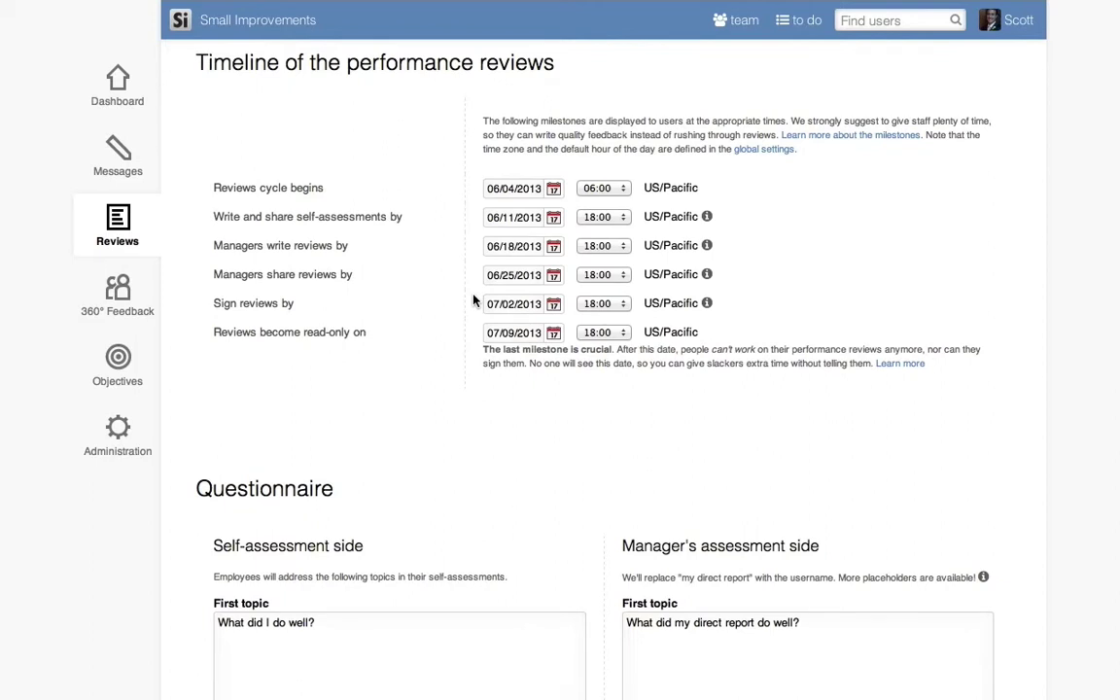
{"action": "scroll", "coordinate": [474, 300], "scroll_direction": "down", "scroll_amount": 2}
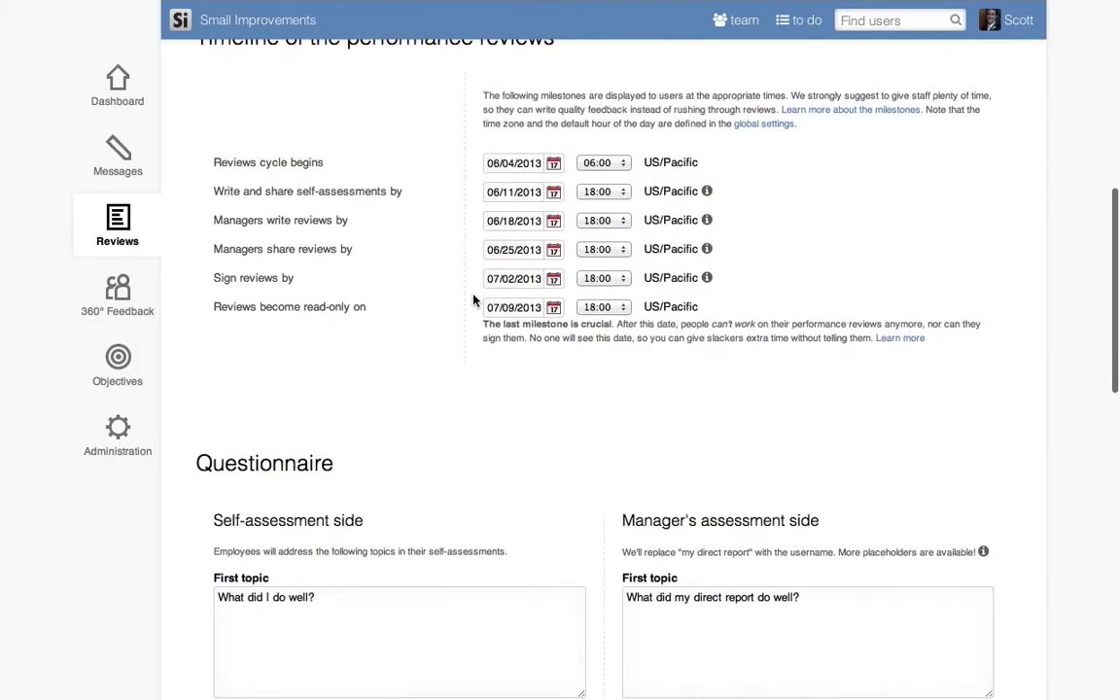
{"action": "scroll", "coordinate": [474, 300], "scroll_direction": "down", "scroll_amount": 1}
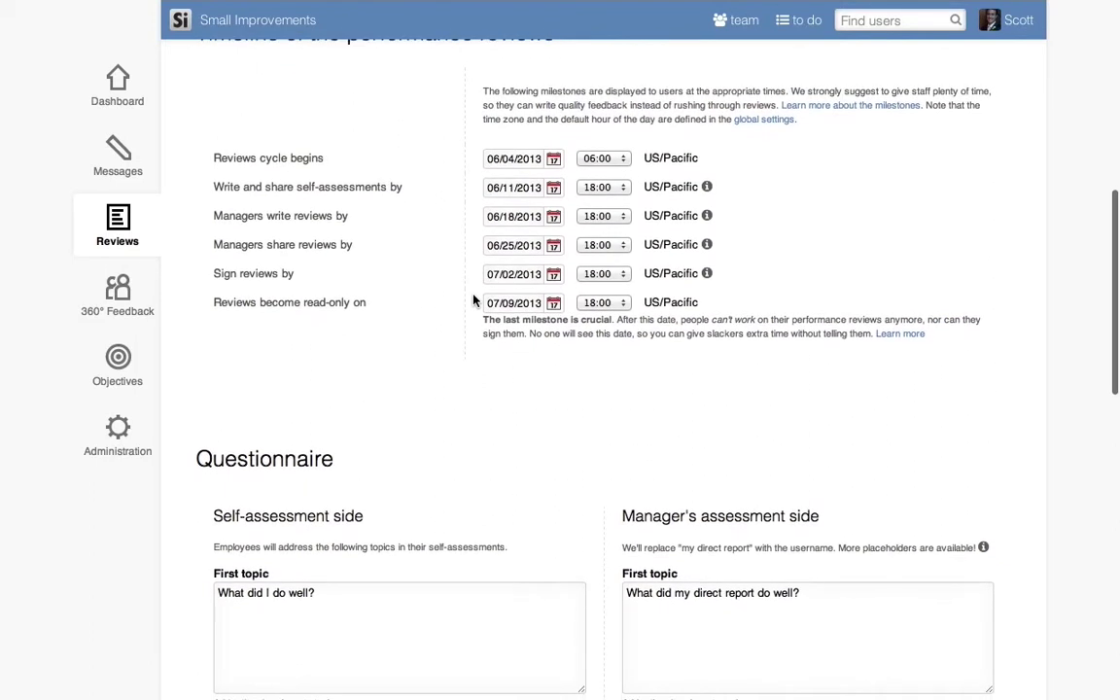
{"action": "left_click", "coordinate": [553, 303]}
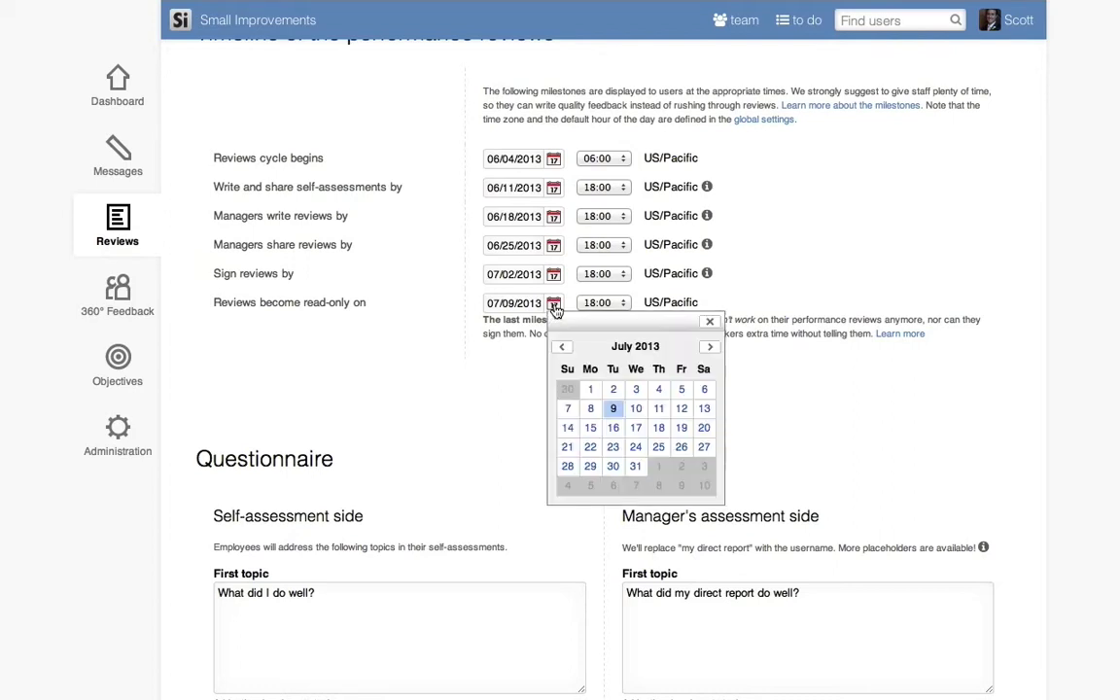
{"action": "left_click", "coordinate": [617, 447]}
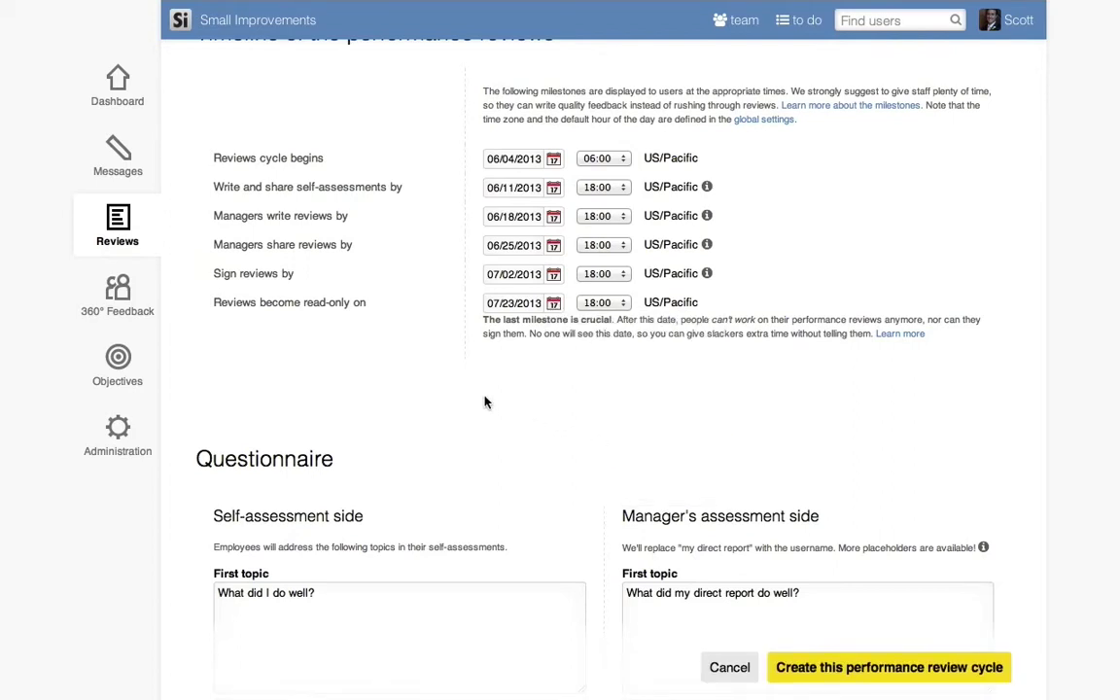
{"action": "scroll", "coordinate": [485, 402], "scroll_direction": "down", "scroll_amount": 5}
Add a third topic: 'What are my goals for the future?' and 'What should be the future goals for my direct report?'.
{"action": "scroll", "coordinate": [486, 394], "scroll_direction": "down", "scroll_amount": 3}
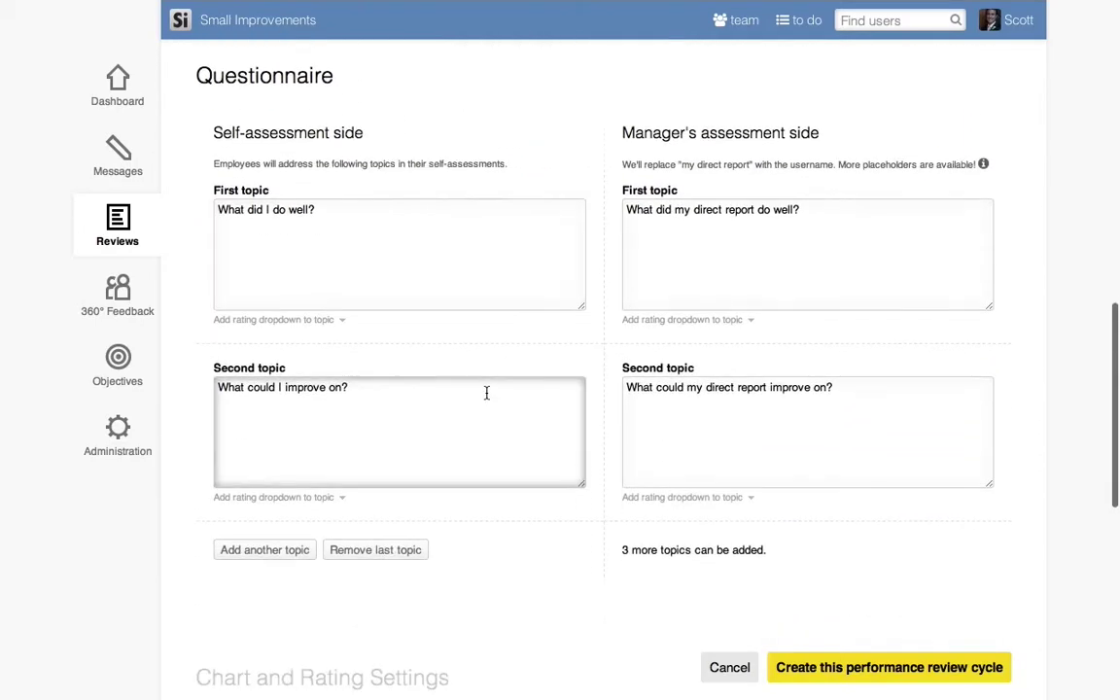
{"action": "left_click", "coordinate": [295, 550]}
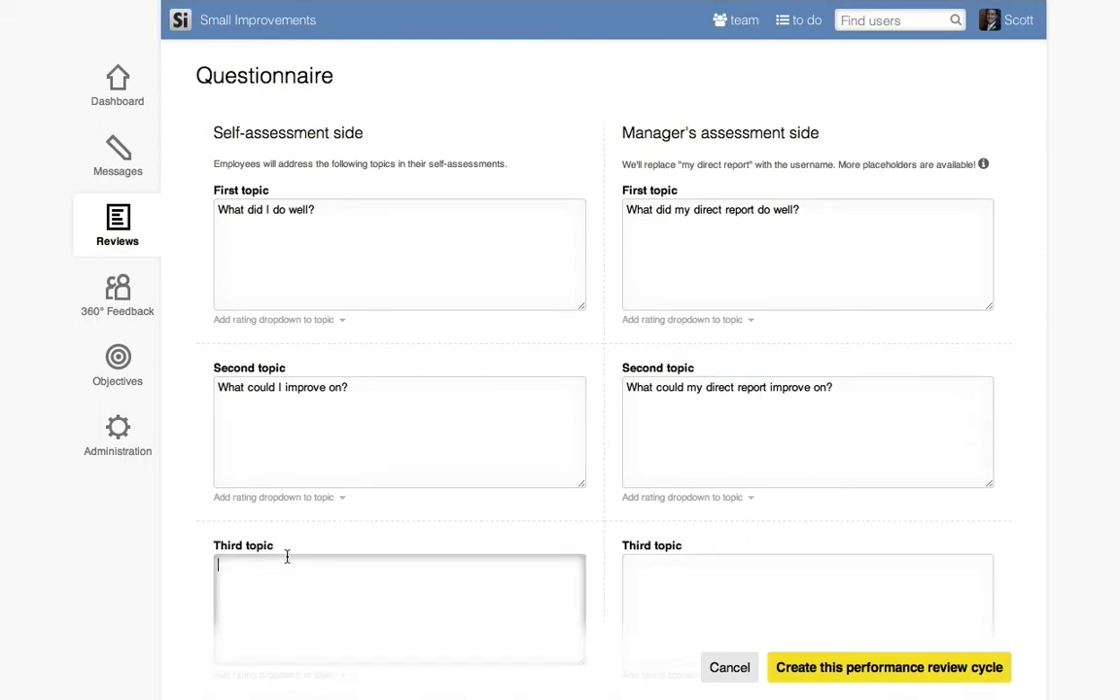
{"action": "type", "text": "What are my goals for the future?"}
{"action": "key", "text": "Tab"}
{"action": "type", "text": "What should be the "}
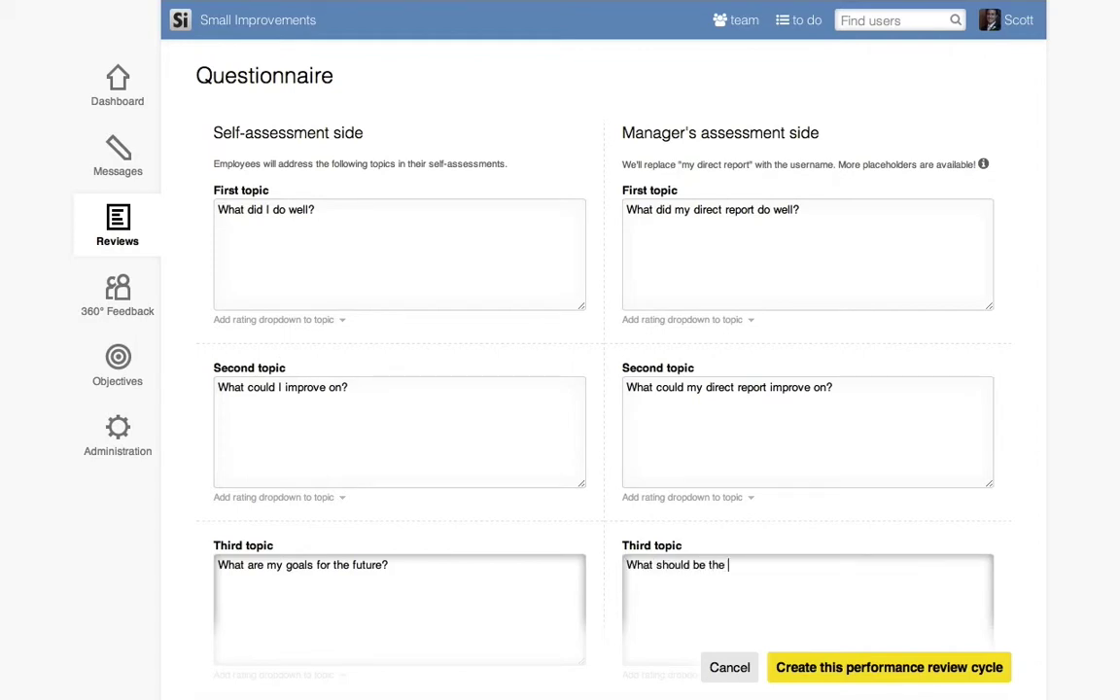
{"action": "type", "text": "future goals for my direct report?"}
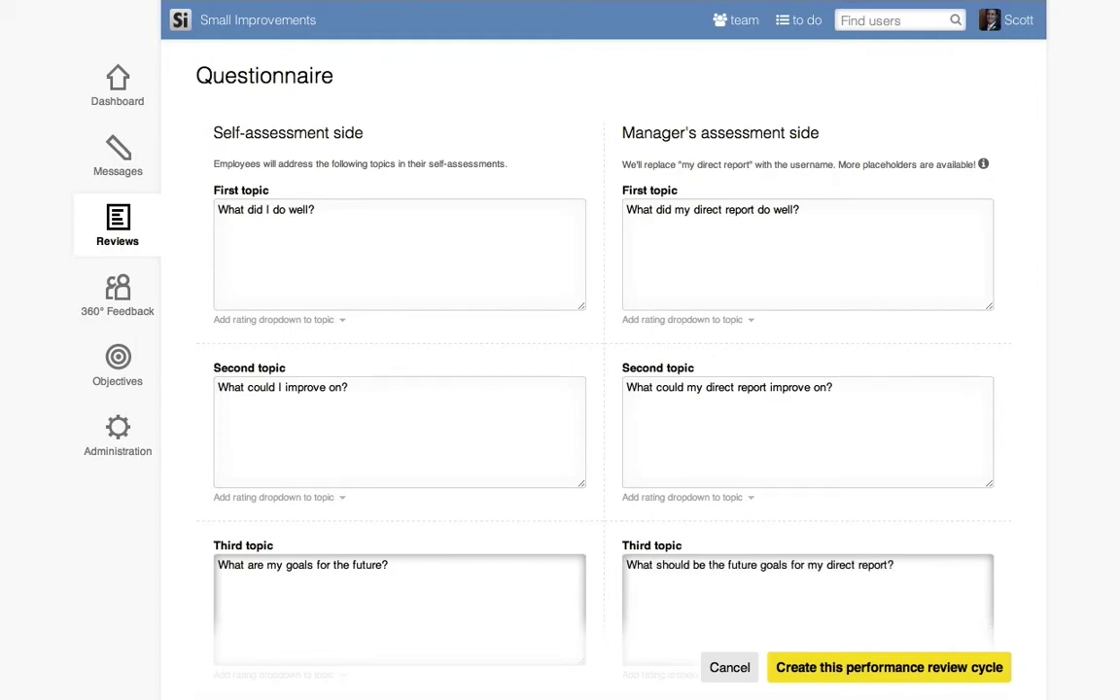
{"action": "scroll", "coordinate": [593, 388], "scroll_direction": "down", "scroll_amount": 5}
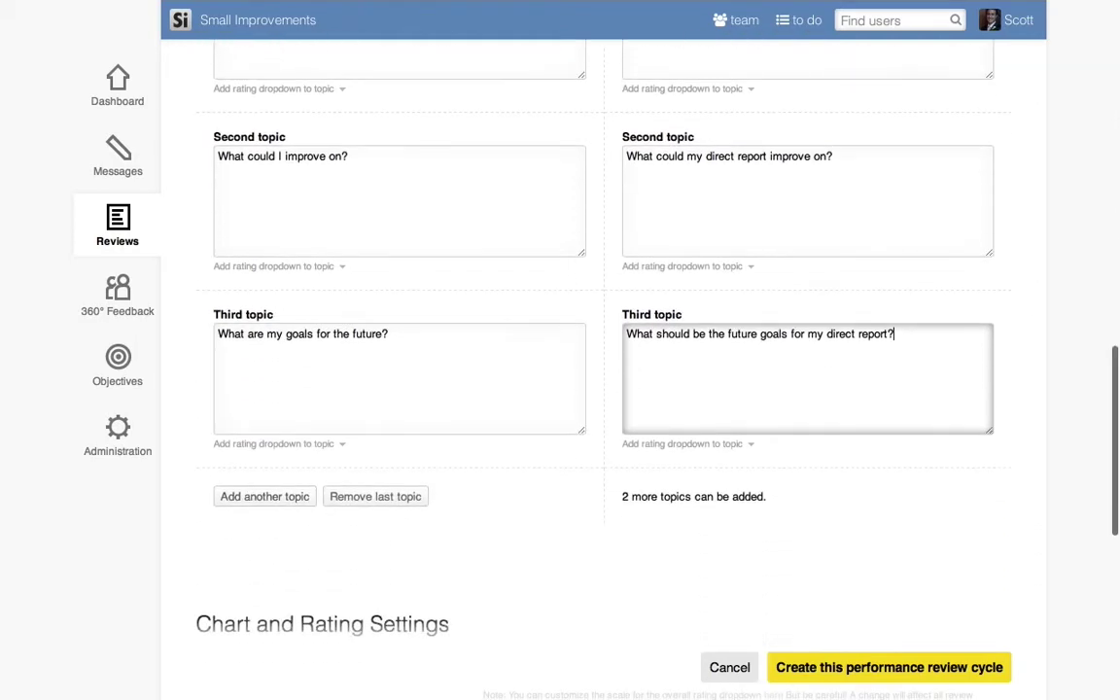
{"action": "scroll", "coordinate": [355, 461], "scroll_direction": "down", "scroll_amount": 7}
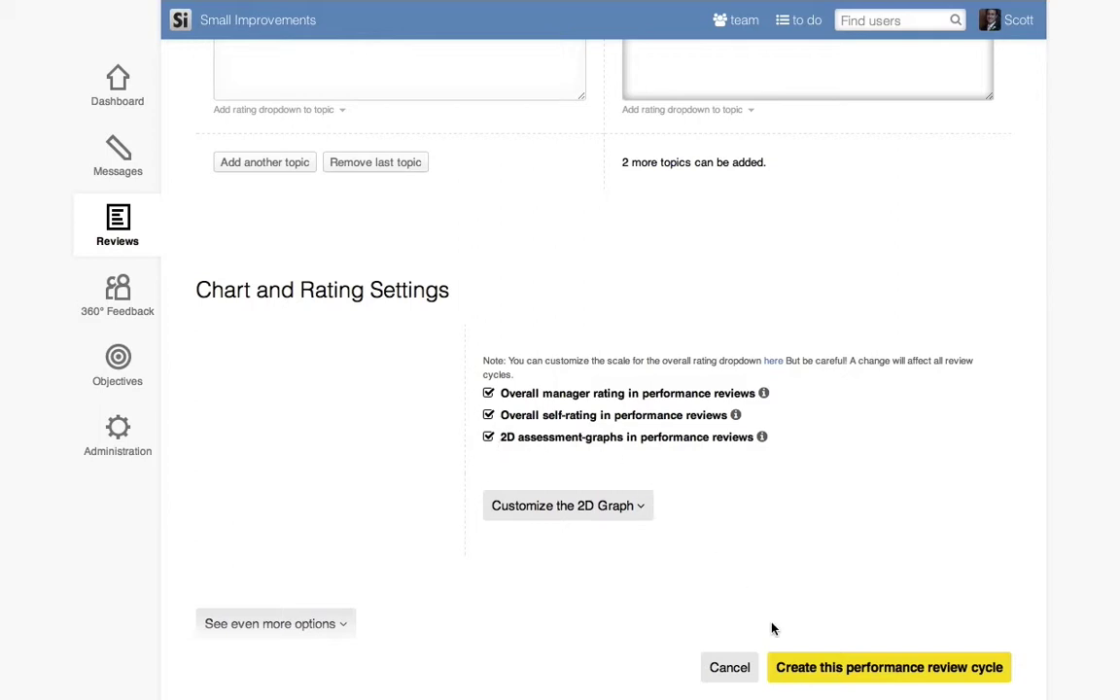
Create the Q2/2013 cycle, then create a review for the Finance controller by name lookup.
{"action": "left_click", "coordinate": [795, 666]}
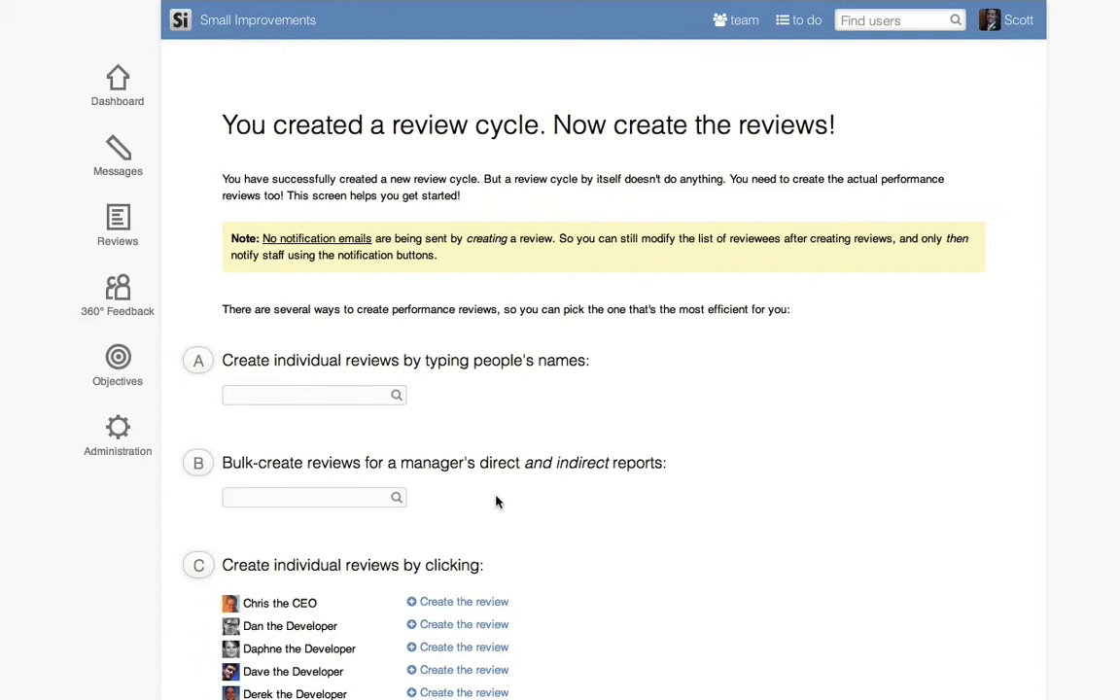
{"action": "left_click", "coordinate": [340, 397]}
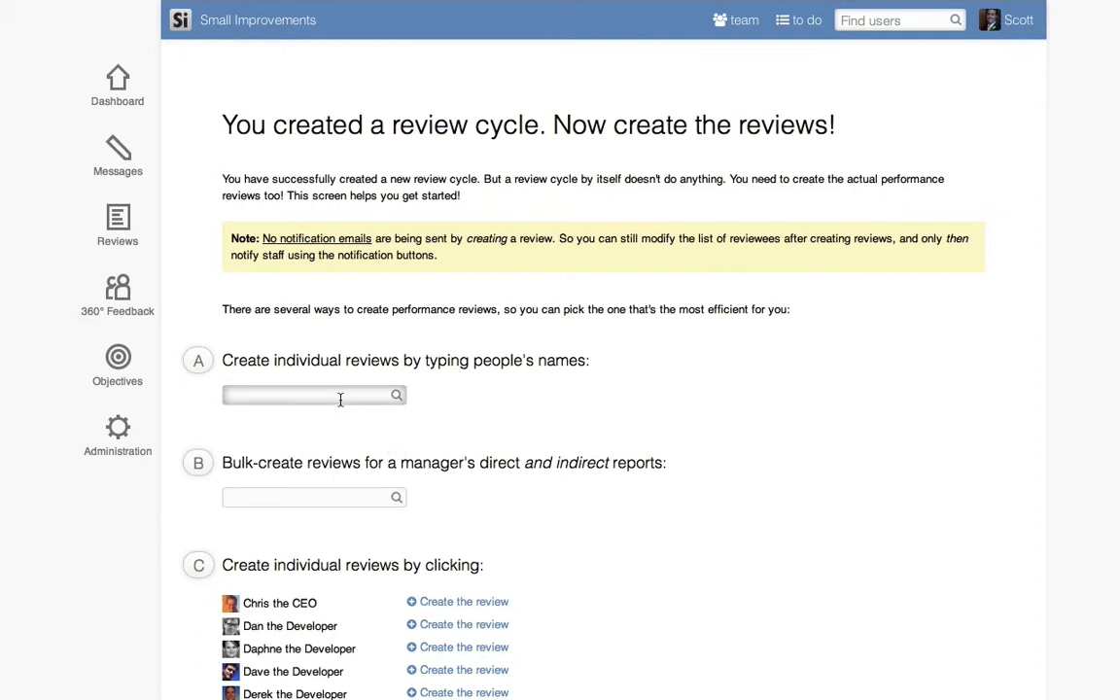
{"action": "type", "text": "fritz"}
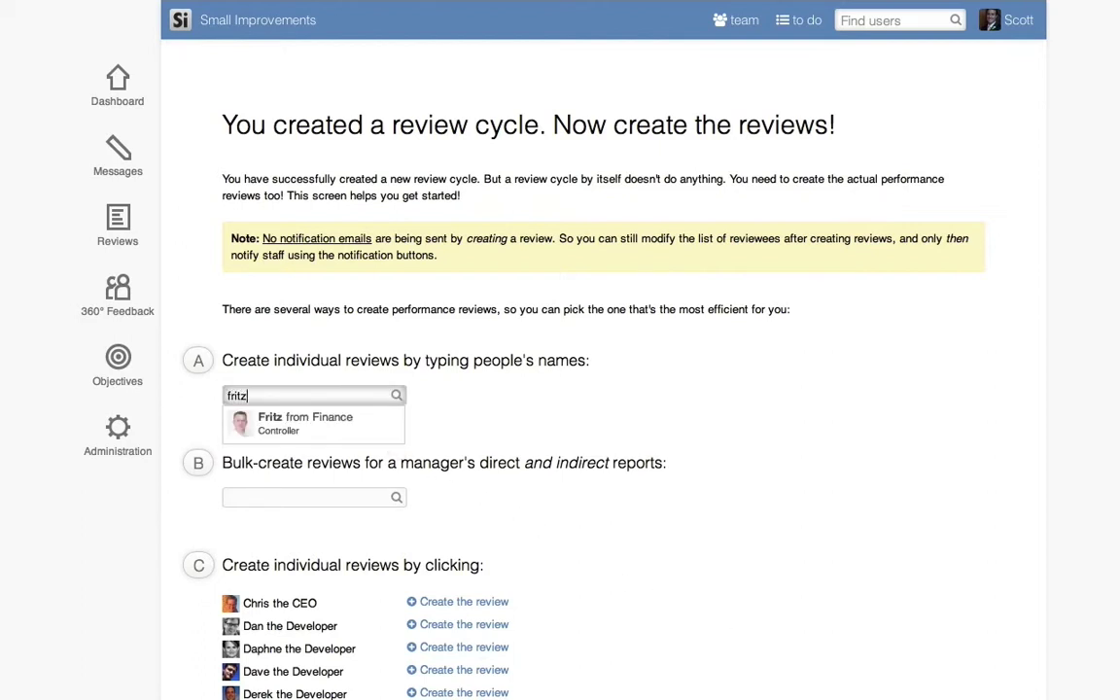
{"action": "key", "text": "Down"}
{"action": "key", "text": "Return"}
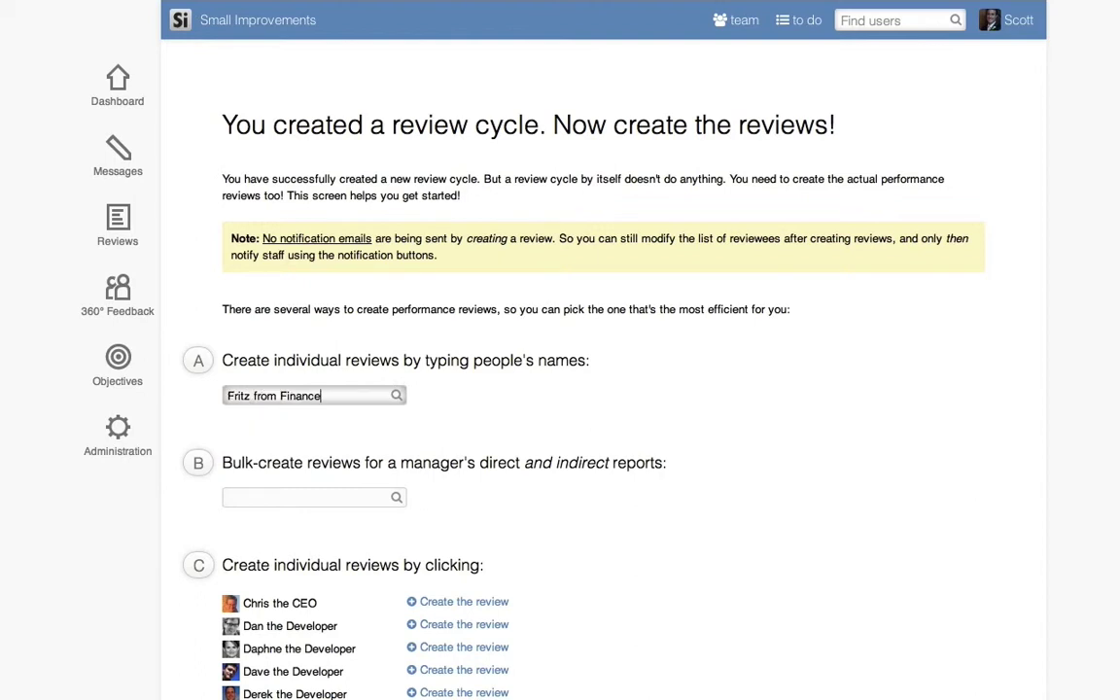
Create reviews for all reports of a manager chosen by name lookup.
{"action": "left_click", "coordinate": [281, 522]}
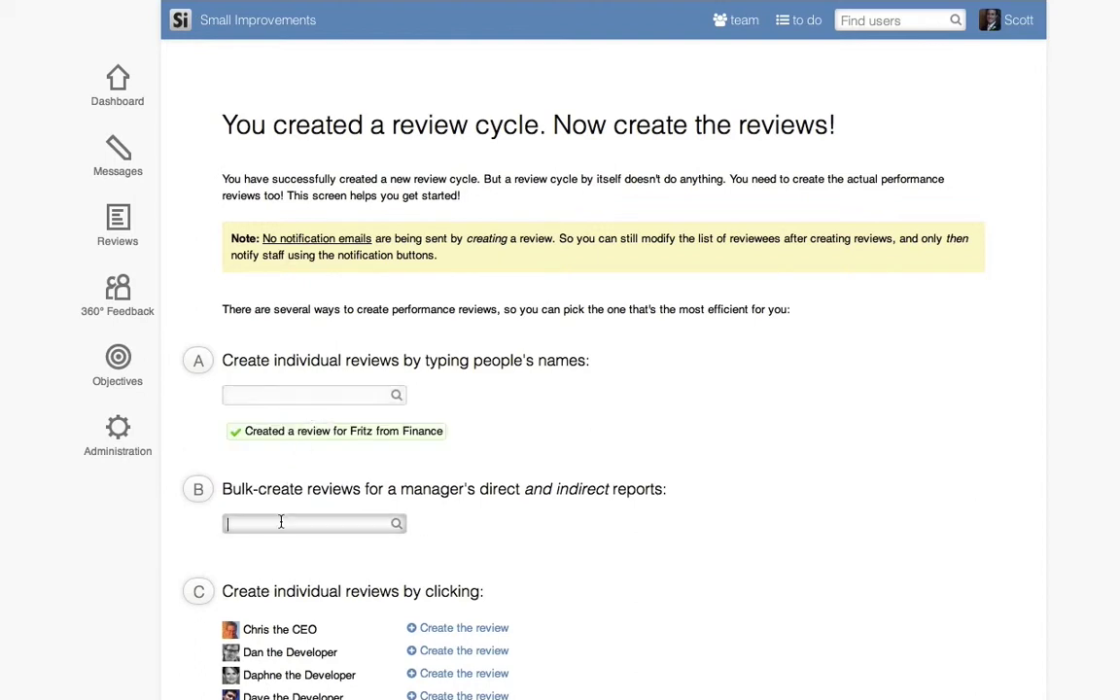
{"action": "type", "text": "mary"}
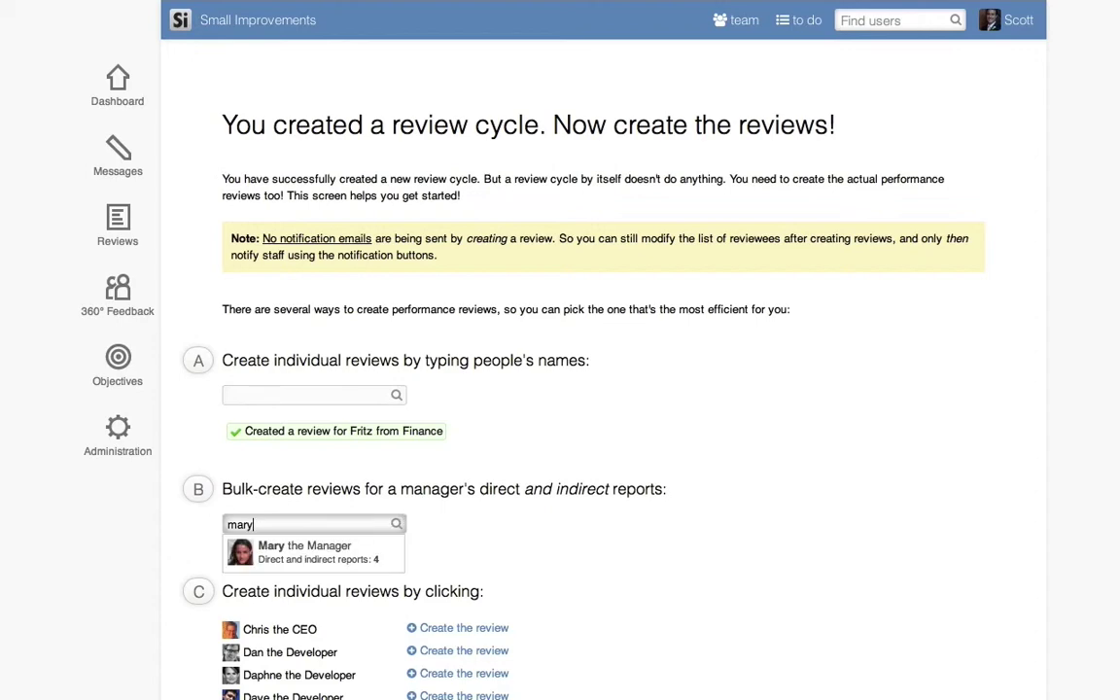
{"action": "key", "text": "Down"}
{"action": "key", "text": "Return"}
Create individual reviews for two developers, a finance employee and the Finance controller.
{"action": "scroll", "coordinate": [602, 389], "scroll_direction": "down", "scroll_amount": 5}
{"action": "scroll", "coordinate": [602, 389], "scroll_direction": "down", "scroll_amount": 2}
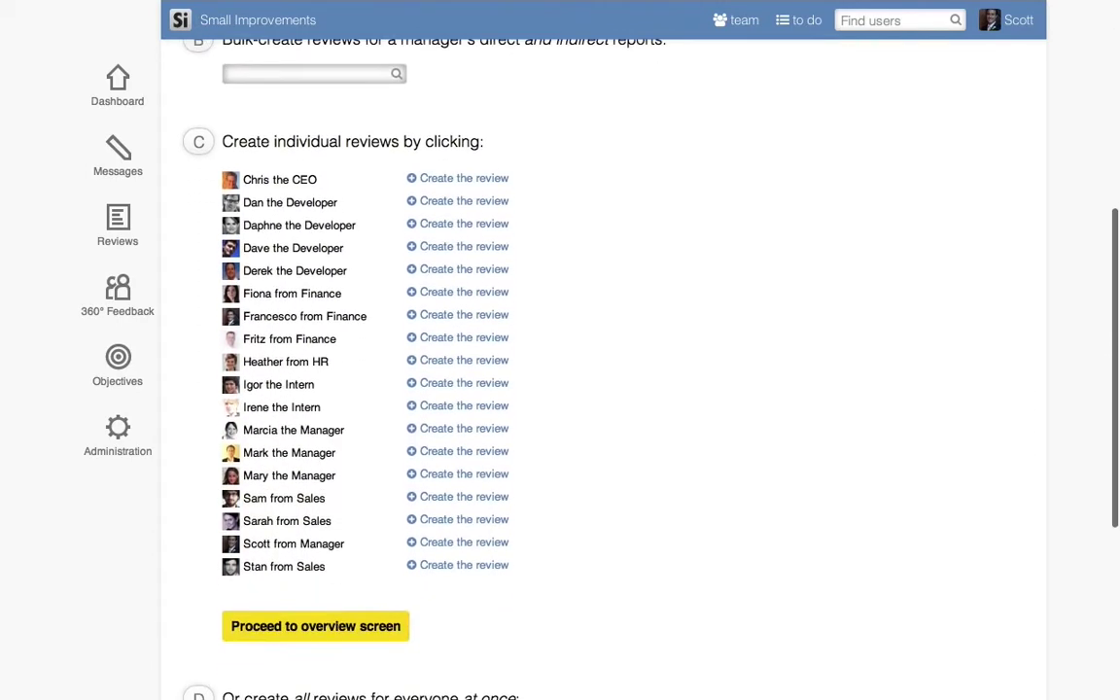
{"action": "left_click", "coordinate": [442, 205]}
{"action": "left_click", "coordinate": [447, 225]}
{"action": "left_click", "coordinate": [486, 293]}
{"action": "left_click", "coordinate": [442, 339]}
{"action": "scroll", "coordinate": [442, 342], "scroll_direction": "down", "scroll_amount": 4}
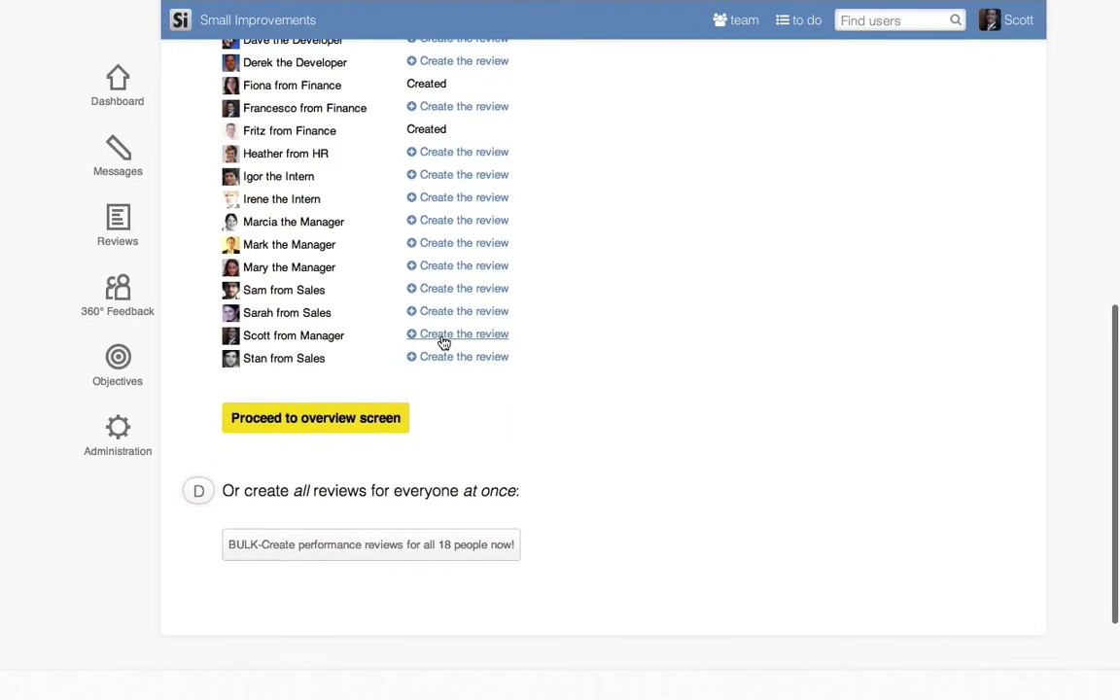
Bulk-create reviews for all 18 people and accept the confirmation dialog.
{"action": "left_click", "coordinate": [356, 547]}
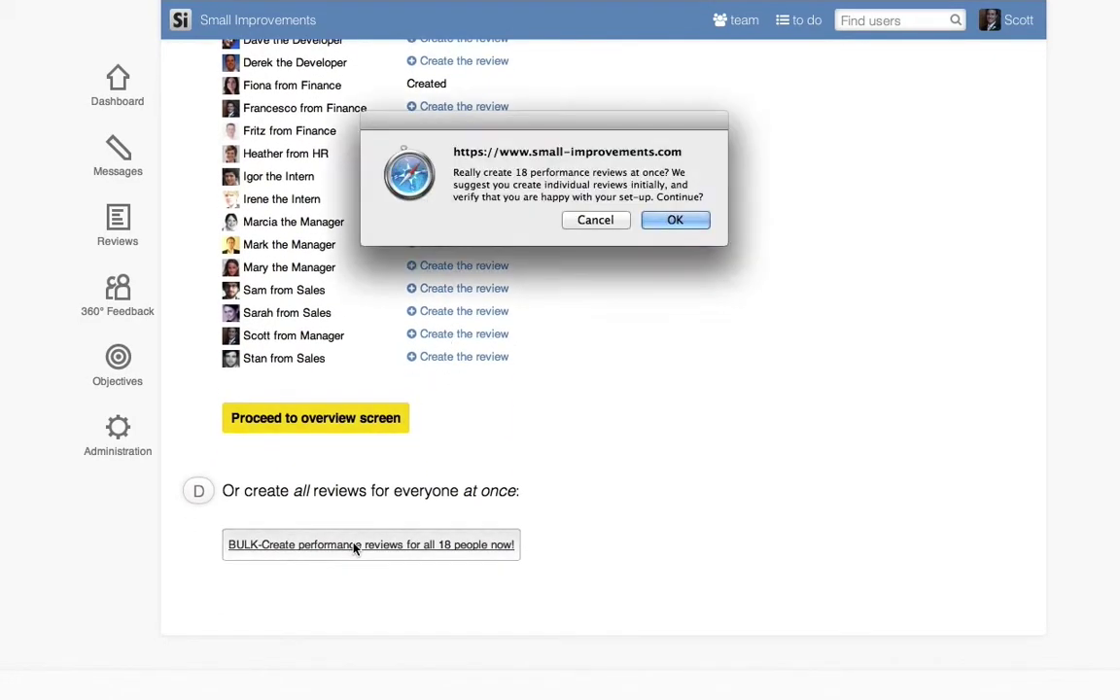
{"action": "left_click", "coordinate": [671, 220]}
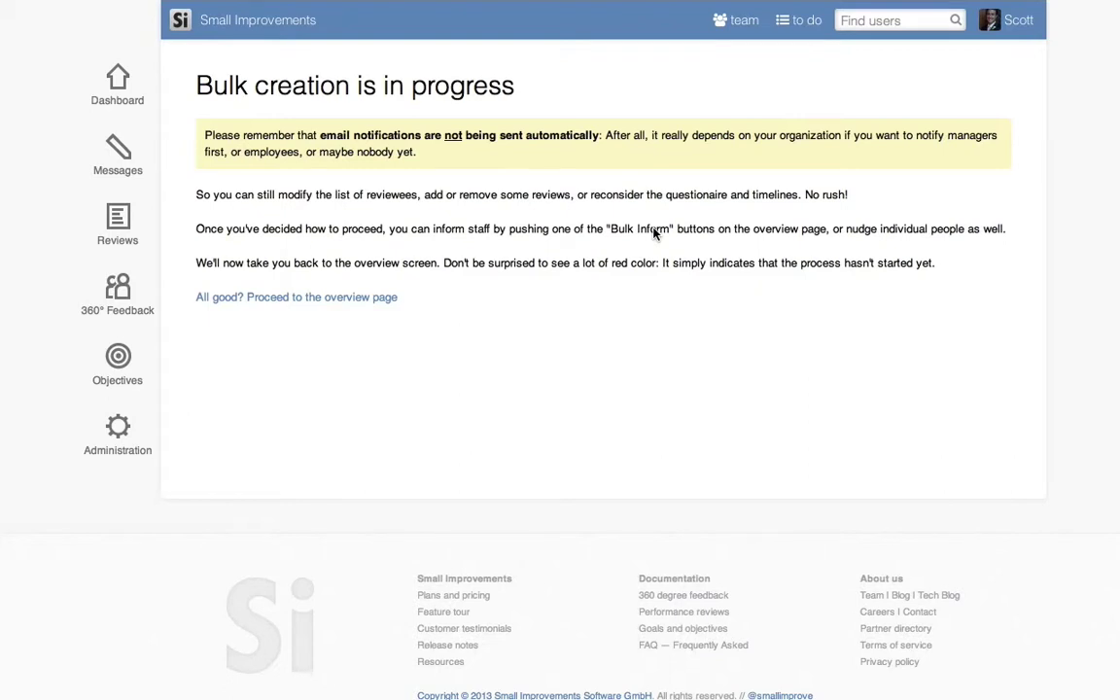
On the overview page, delete three reviews: both interns' and one sales employee's.
{"action": "left_click", "coordinate": [384, 298]}
{"action": "scroll", "coordinate": [382, 299], "scroll_direction": "down", "scroll_amount": 5}
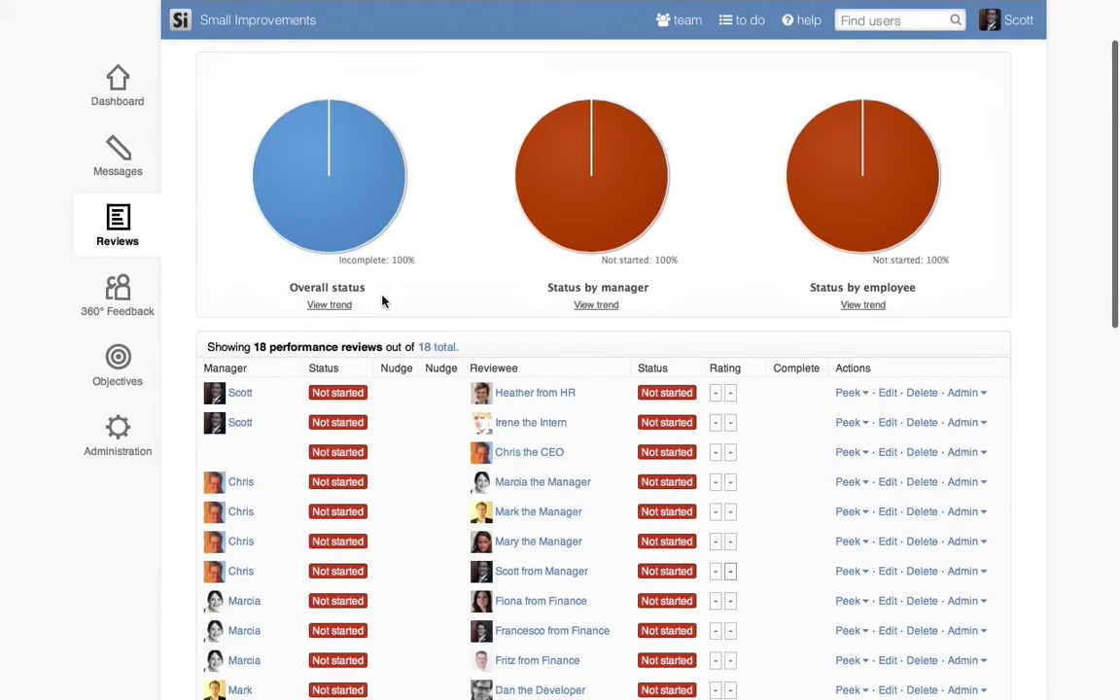
{"action": "scroll", "coordinate": [381, 301], "scroll_direction": "down", "scroll_amount": 2}
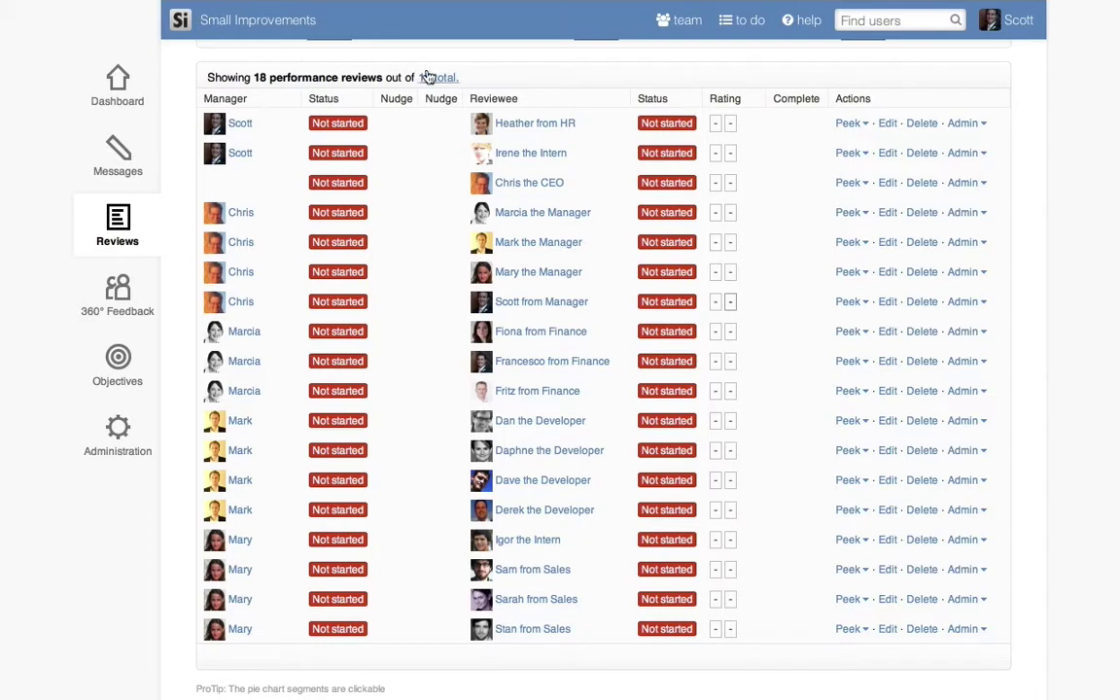
{"action": "left_click", "coordinate": [919, 154]}
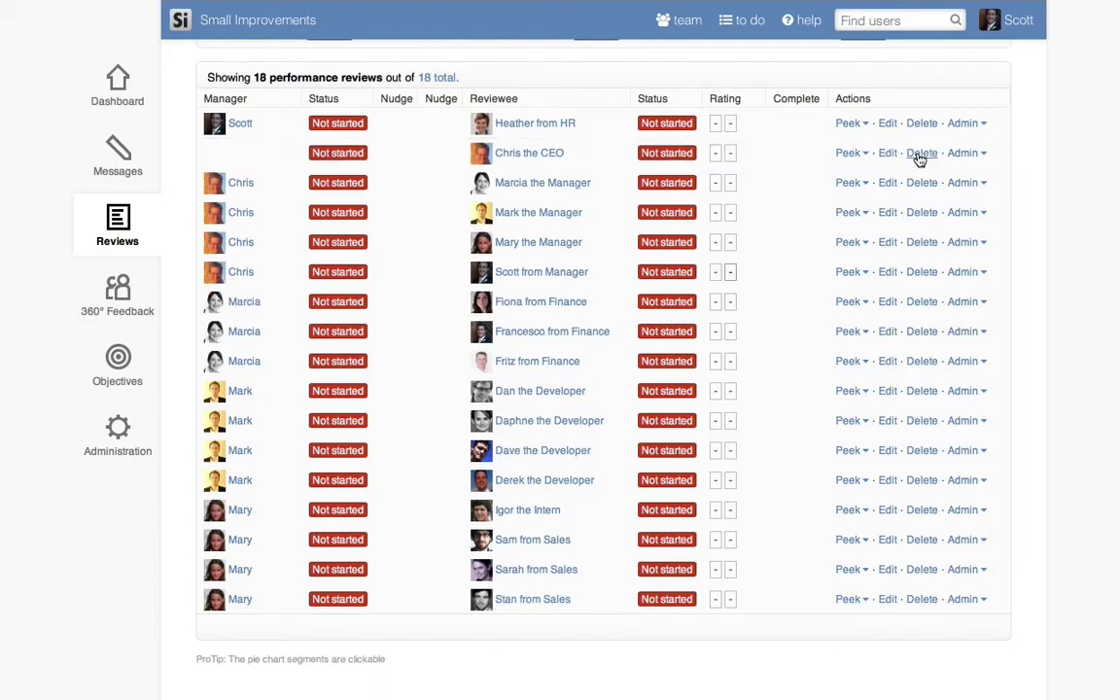
{"action": "left_click", "coordinate": [919, 511]}
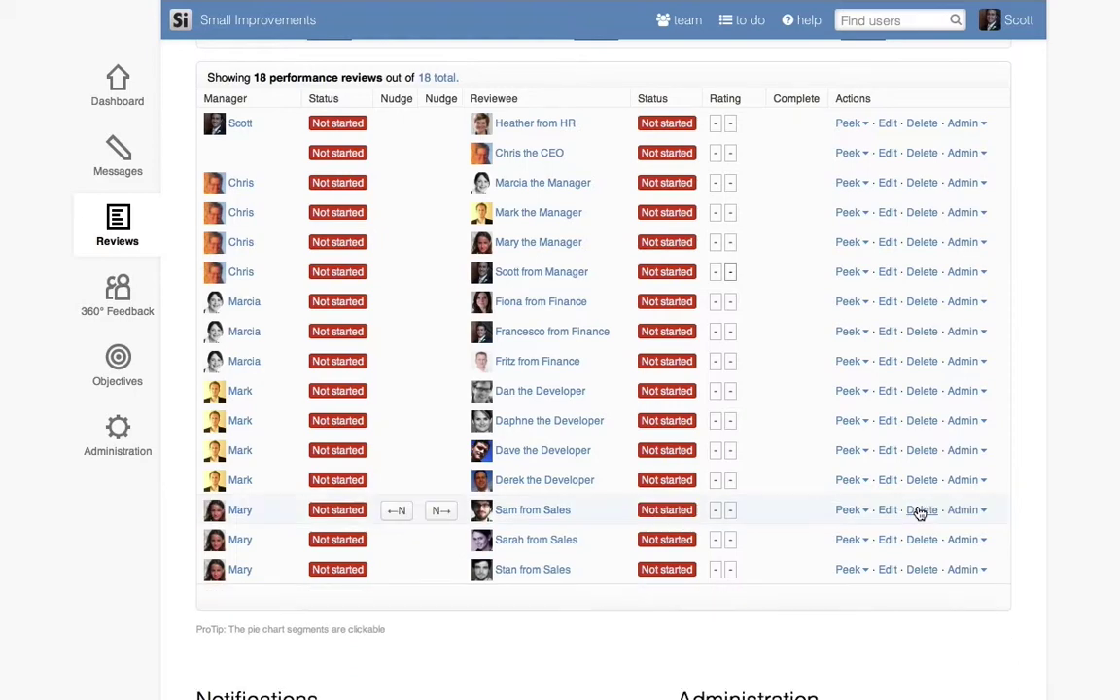
{"action": "left_click", "coordinate": [919, 512]}
{"action": "scroll", "coordinate": [920, 513], "scroll_direction": "down", "scroll_amount": 5}
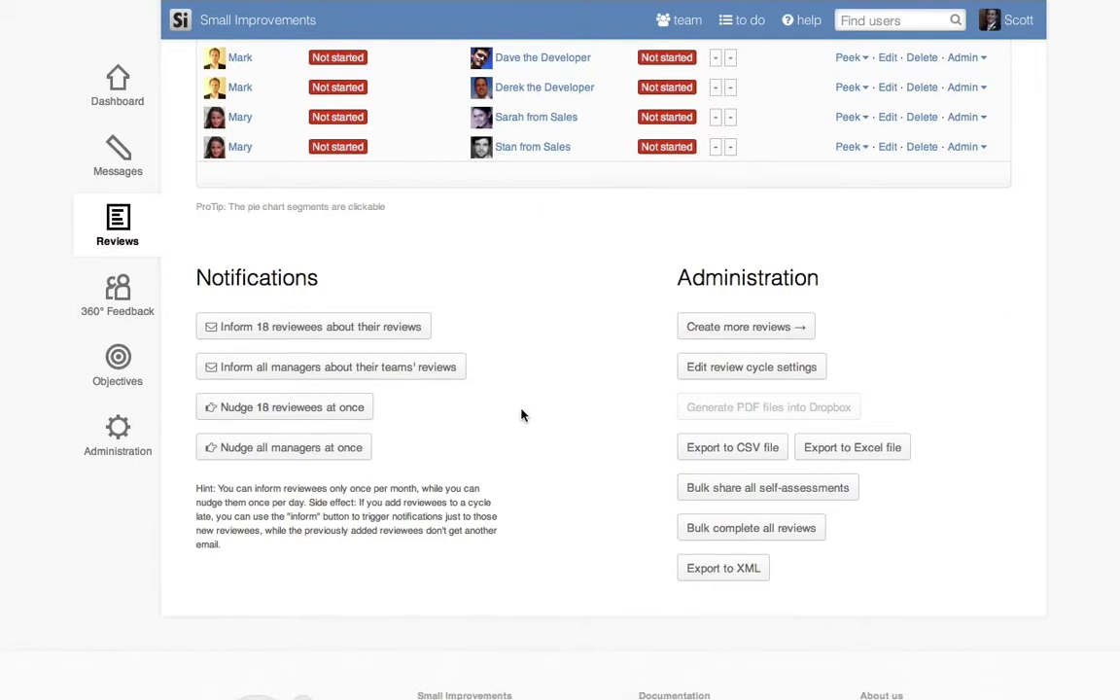
Email all 18 reviewees about their reviews and confirm the browser prompt.
{"action": "left_click", "coordinate": [389, 331]}
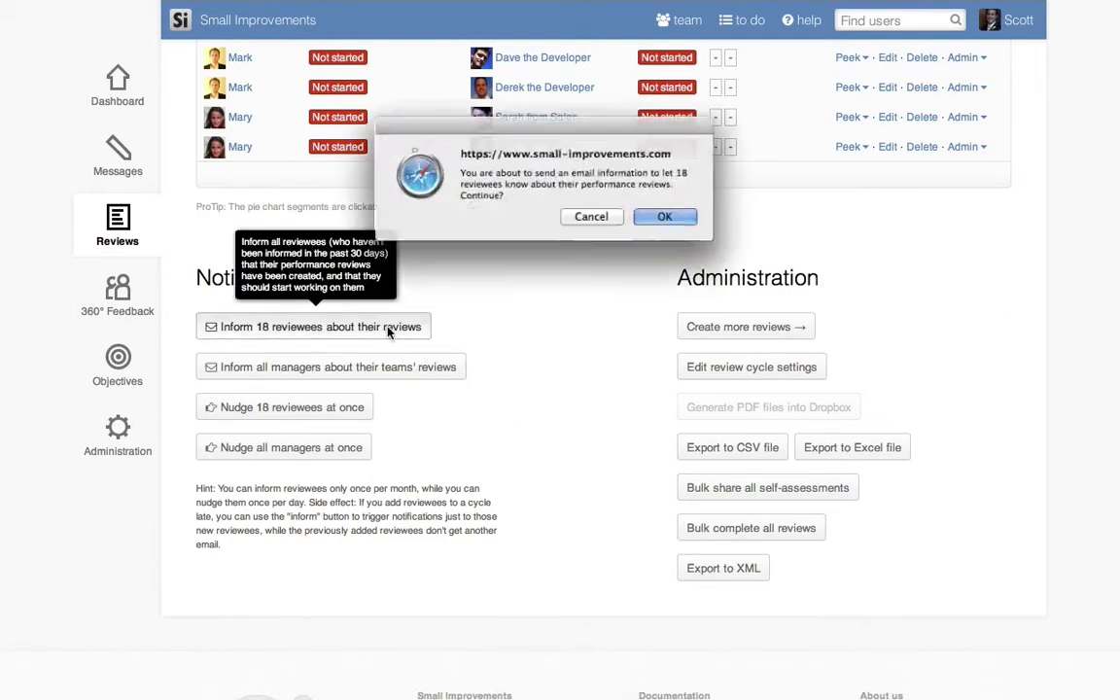
{"action": "left_click", "coordinate": [654, 220]}
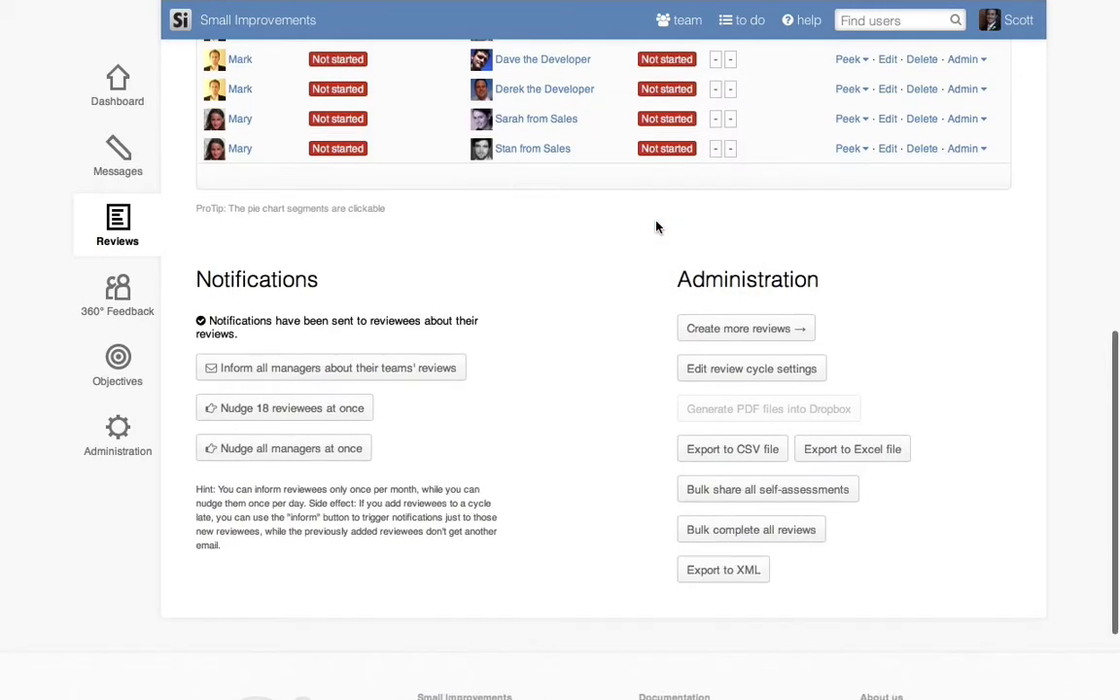
Choose 'Performance Review 2012/2013' from the cycle dropdown at the top of the overview.
{"action": "scroll", "coordinate": [656, 226], "scroll_direction": "up", "scroll_amount": 5}
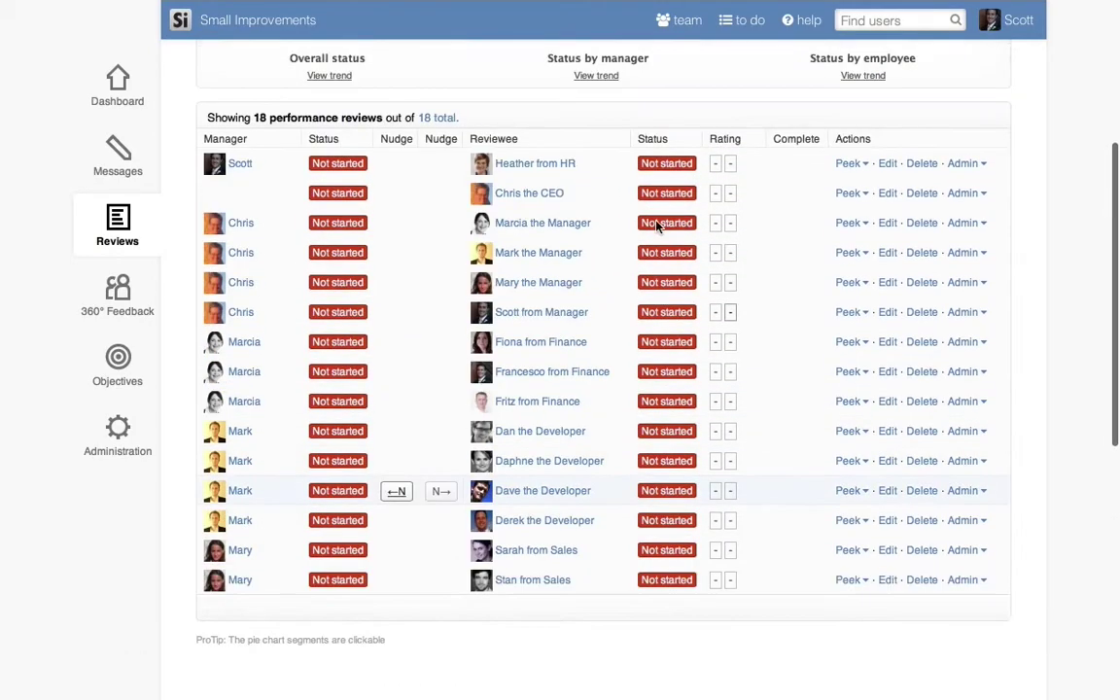
{"action": "scroll", "coordinate": [656, 227], "scroll_direction": "up", "scroll_amount": 3}
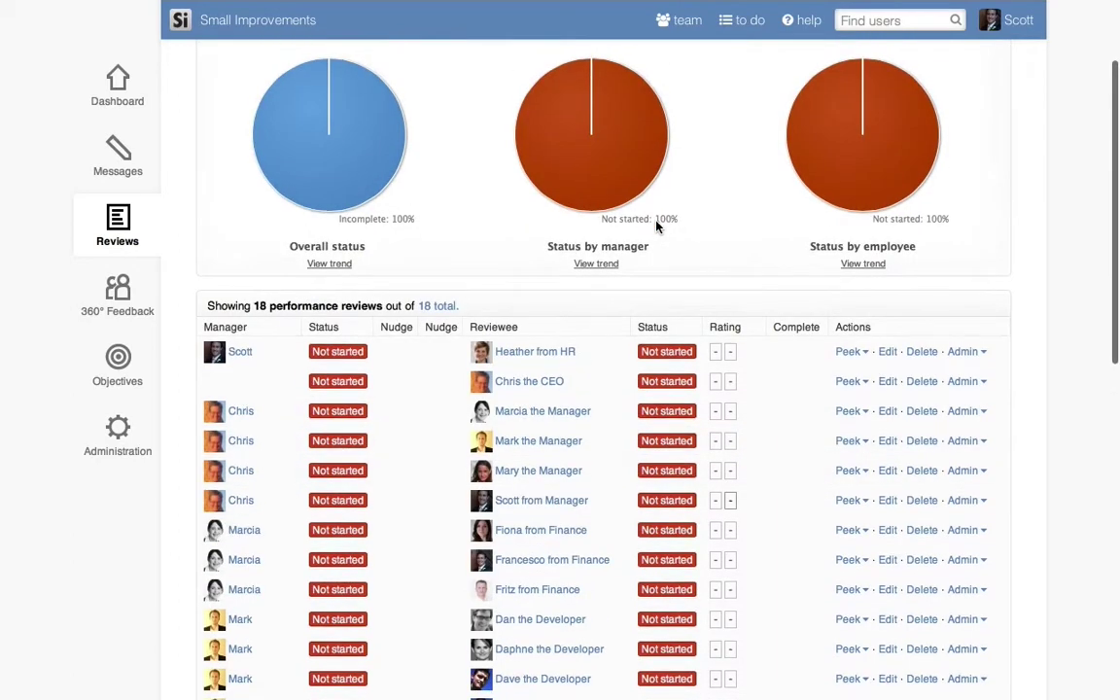
{"action": "scroll", "coordinate": [656, 227], "scroll_direction": "up", "scroll_amount": 3}
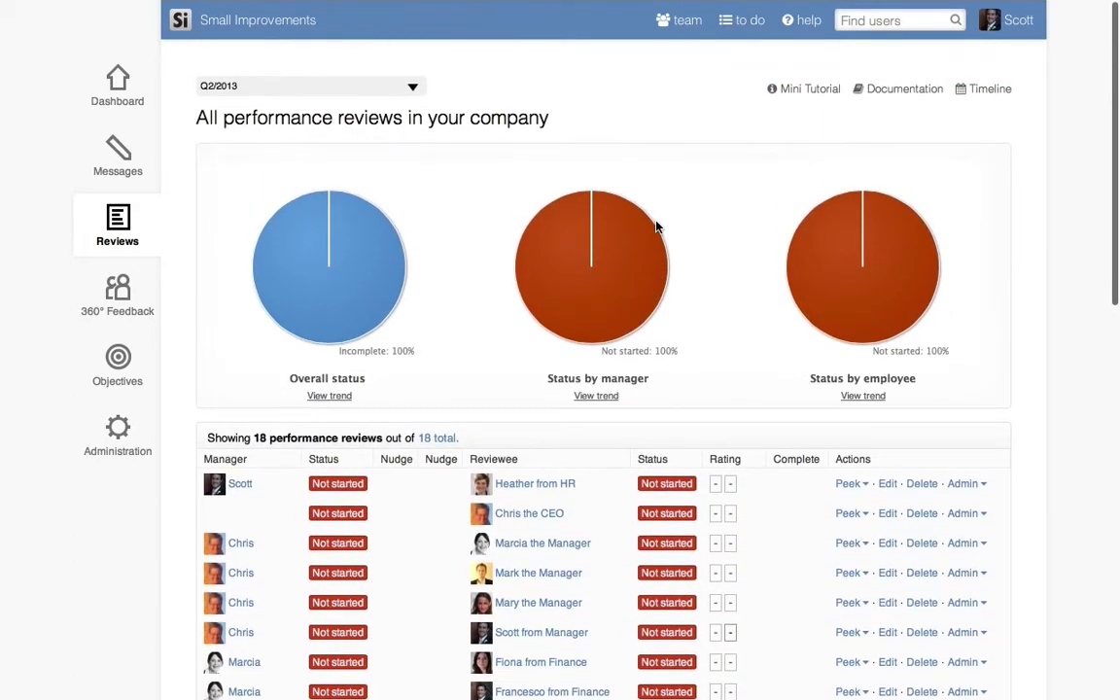
{"action": "left_click", "coordinate": [413, 87]}
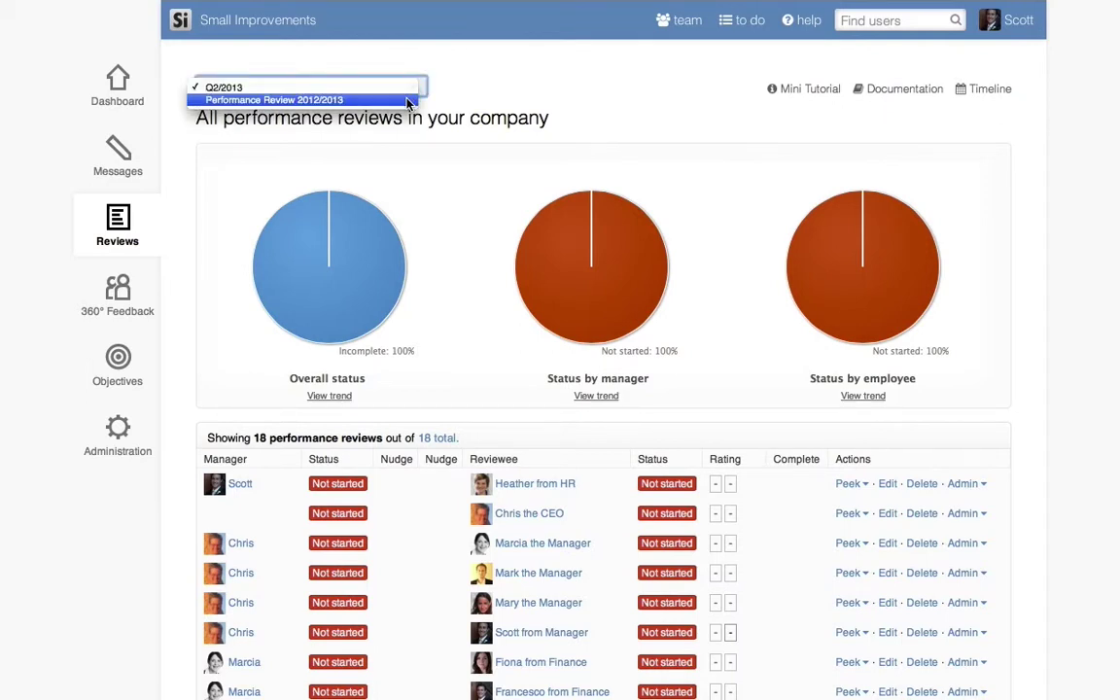
{"action": "left_click", "coordinate": [408, 100]}
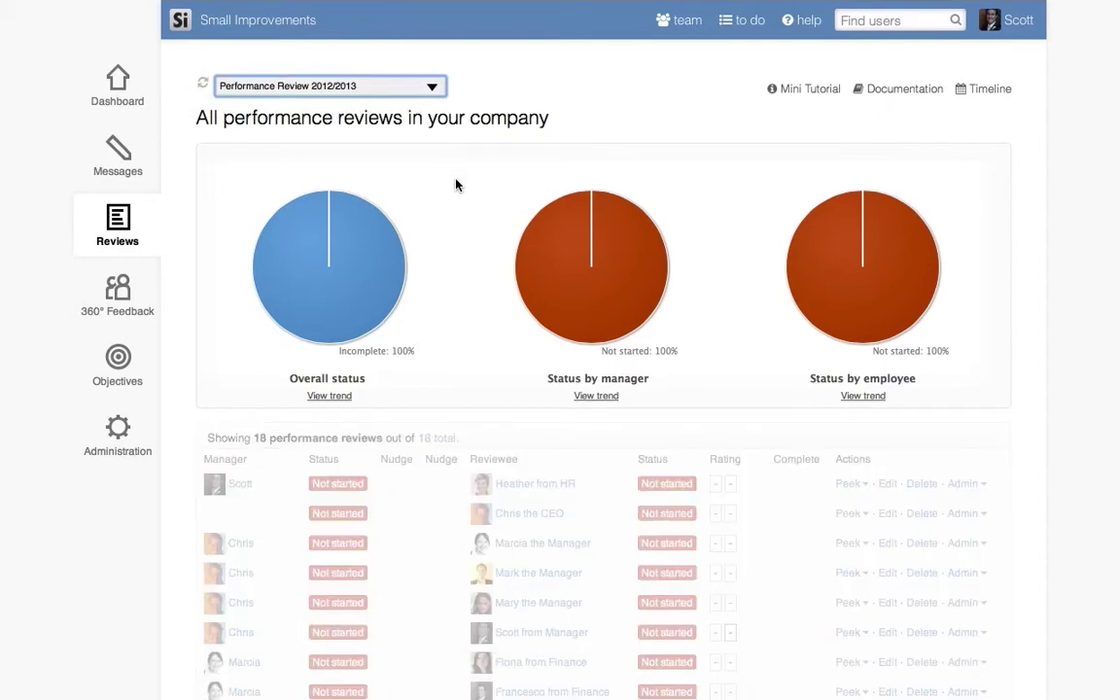
Nudge the manager on both 'Not started' review rows so each shows Sent.
{"action": "scroll", "coordinate": [455, 184], "scroll_direction": "down", "scroll_amount": 3}
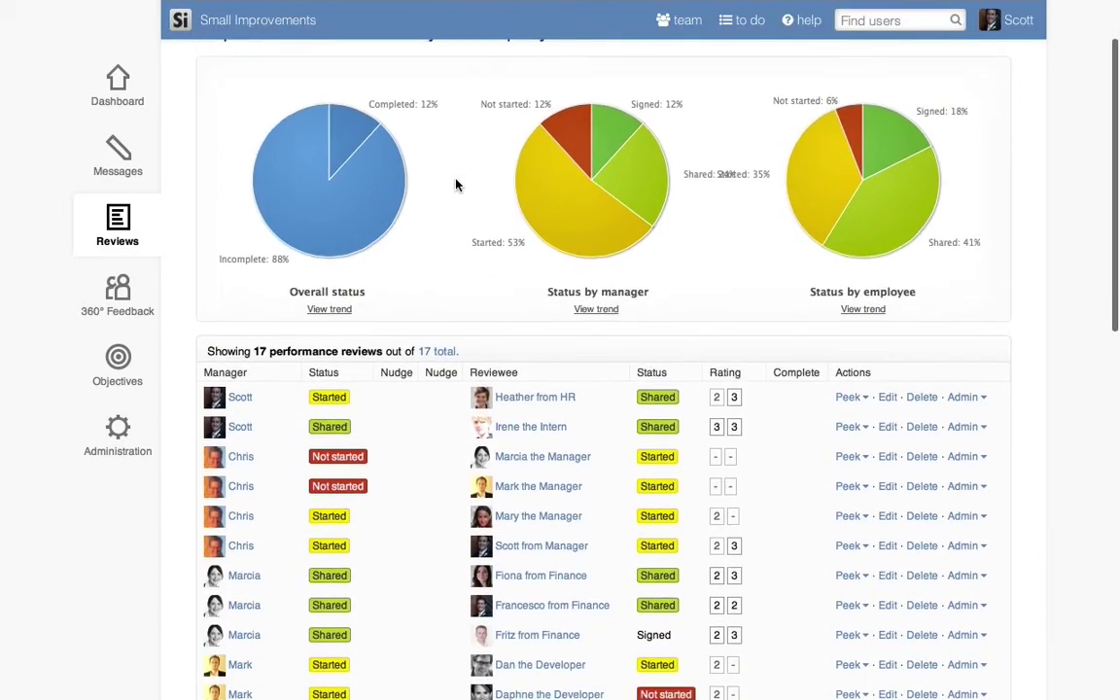
{"action": "scroll", "coordinate": [455, 185], "scroll_direction": "down", "scroll_amount": 3}
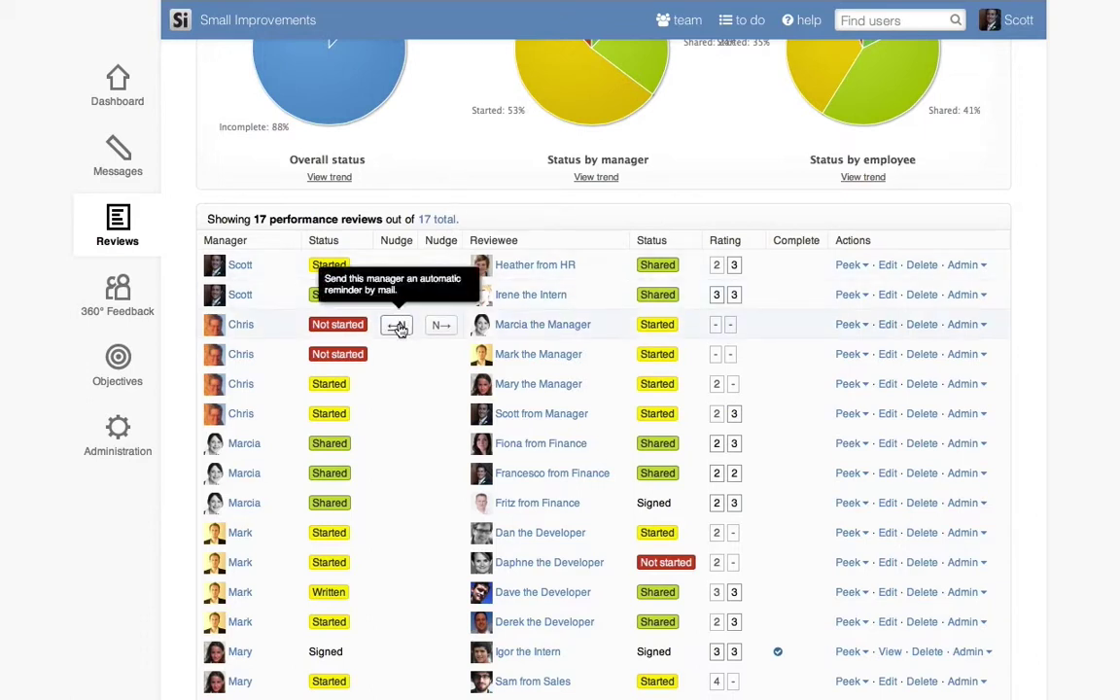
{"action": "left_click", "coordinate": [397, 327]}
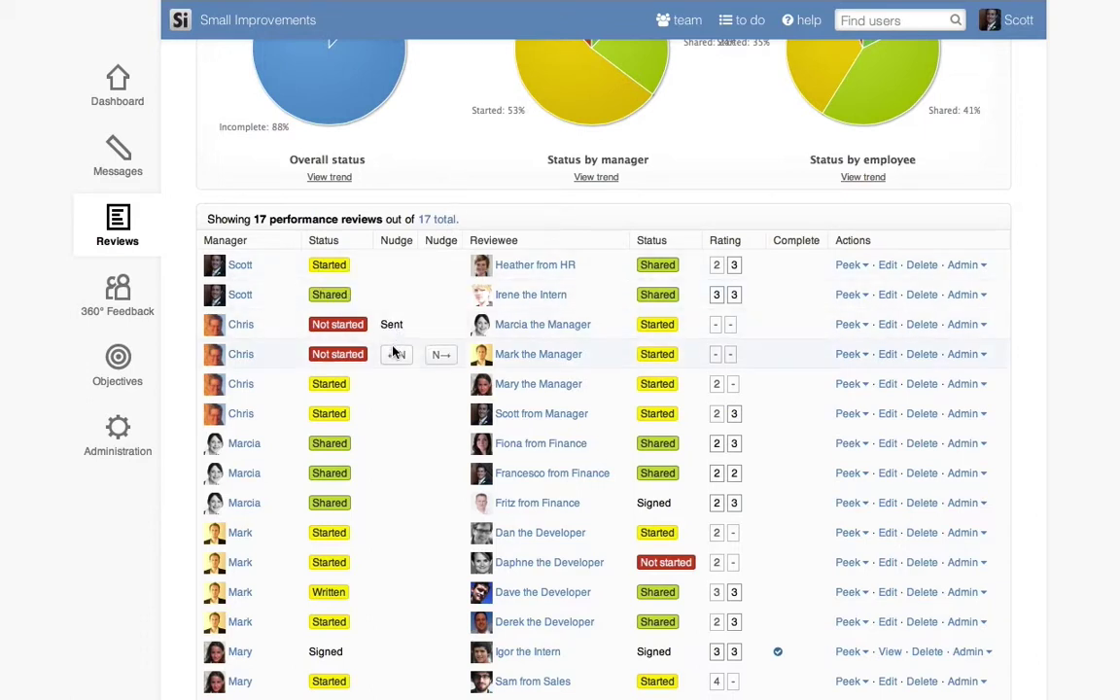
{"action": "left_click", "coordinate": [396, 358]}
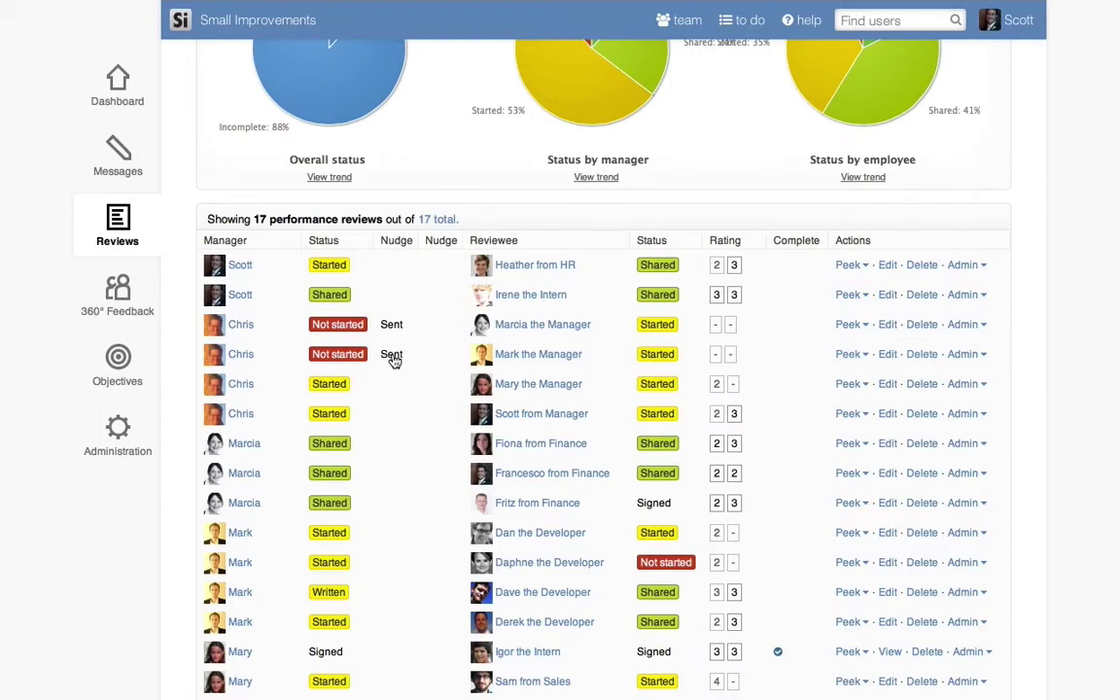